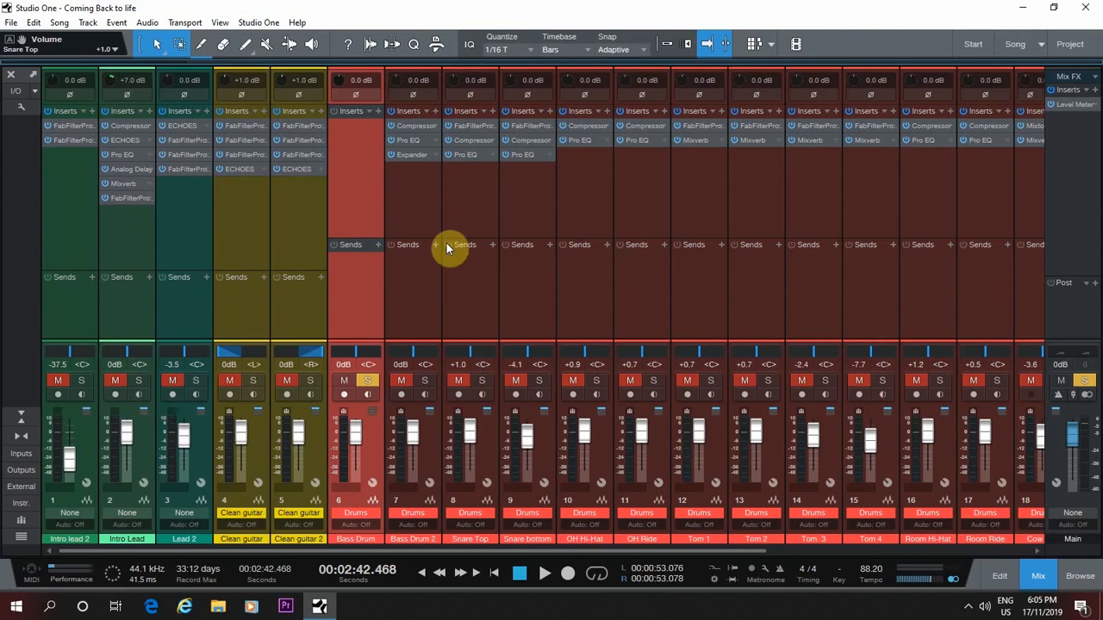
Show the Drums folder of FX Chains in the effects browser and audition the unprocessed Bass Drum channel
left_click(1079, 576)
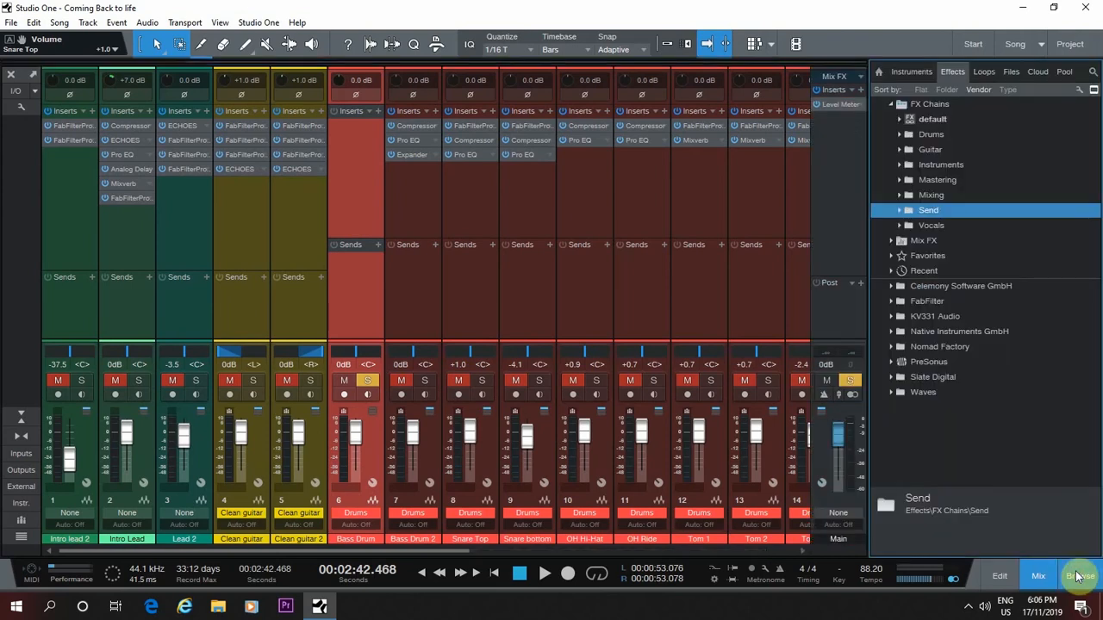
left_click(899, 134)
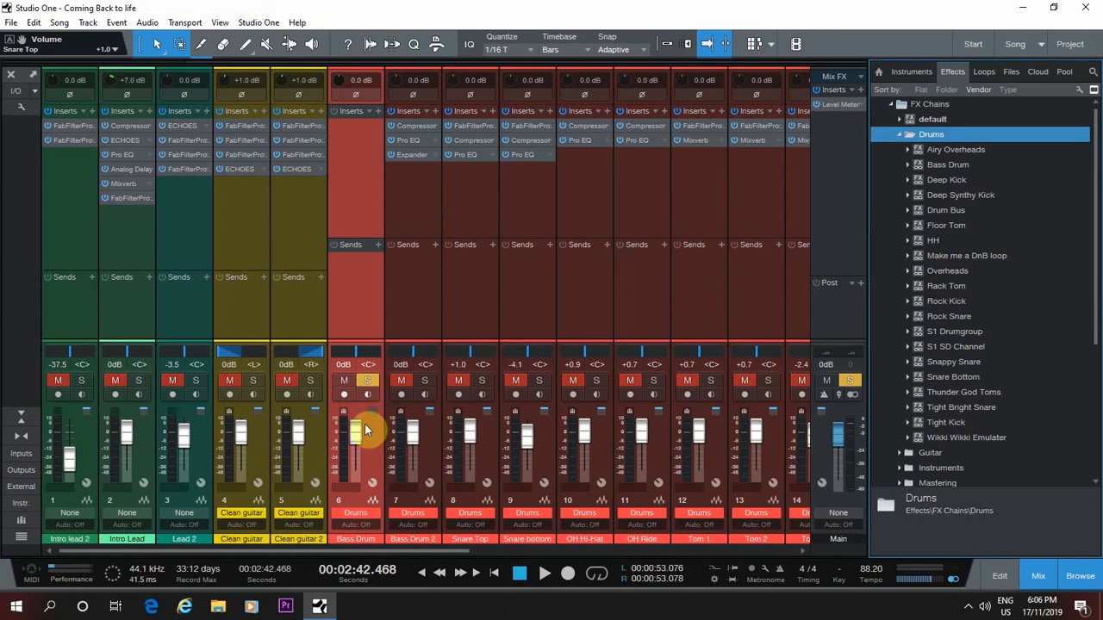
key("space")
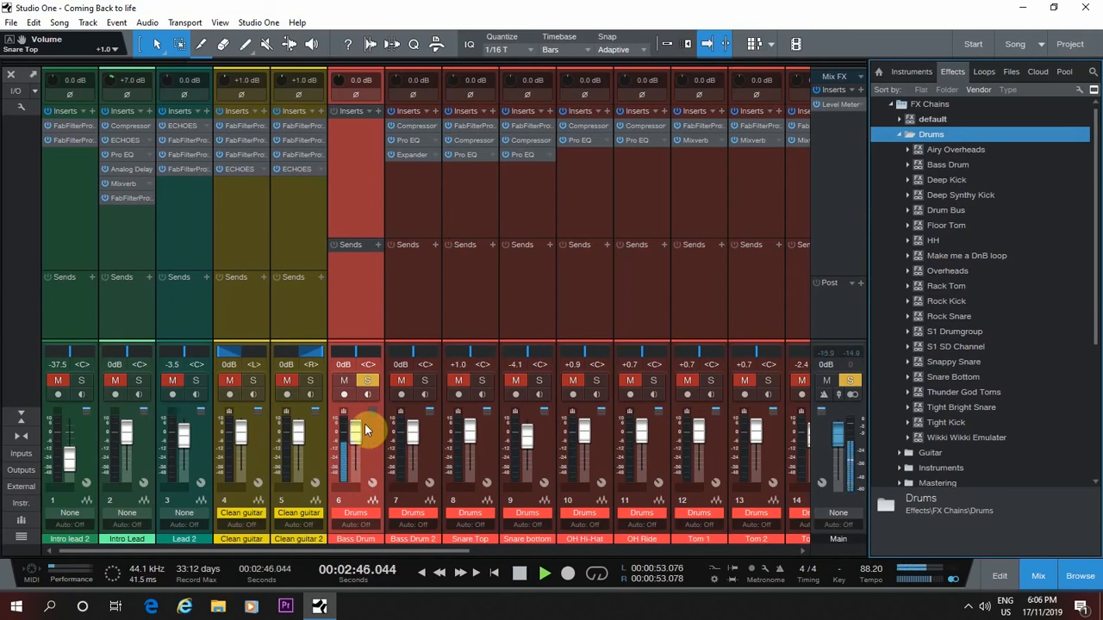
key("space")
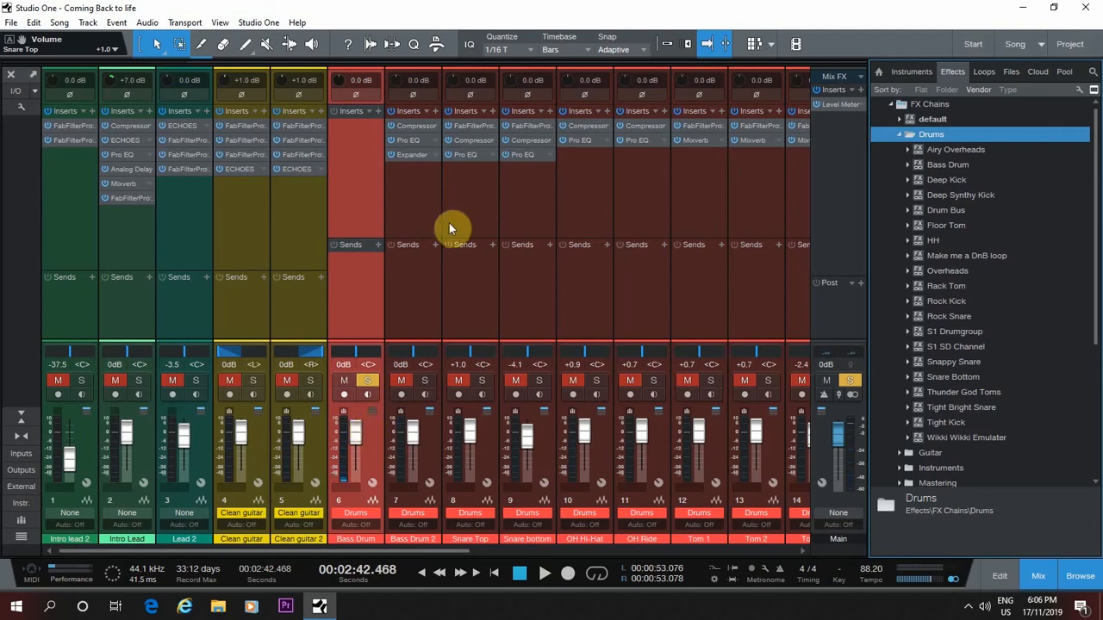
Insert the Deep Kick FX chain on the Bass Drum channel during playback and lower its fader to -9.3 dB
left_click(908, 180)
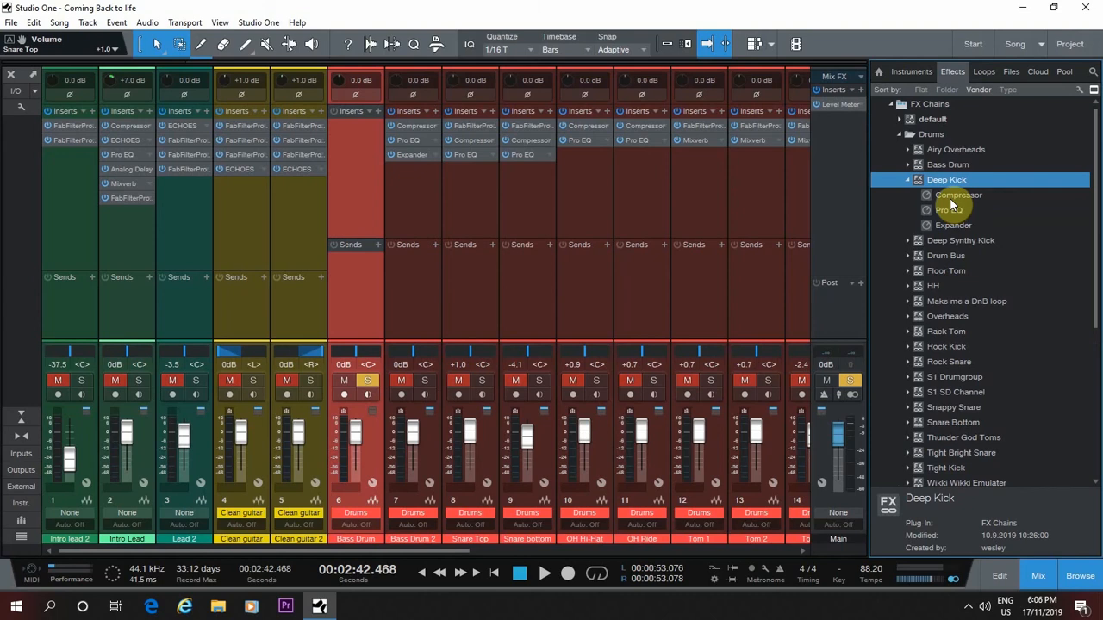
key("space")
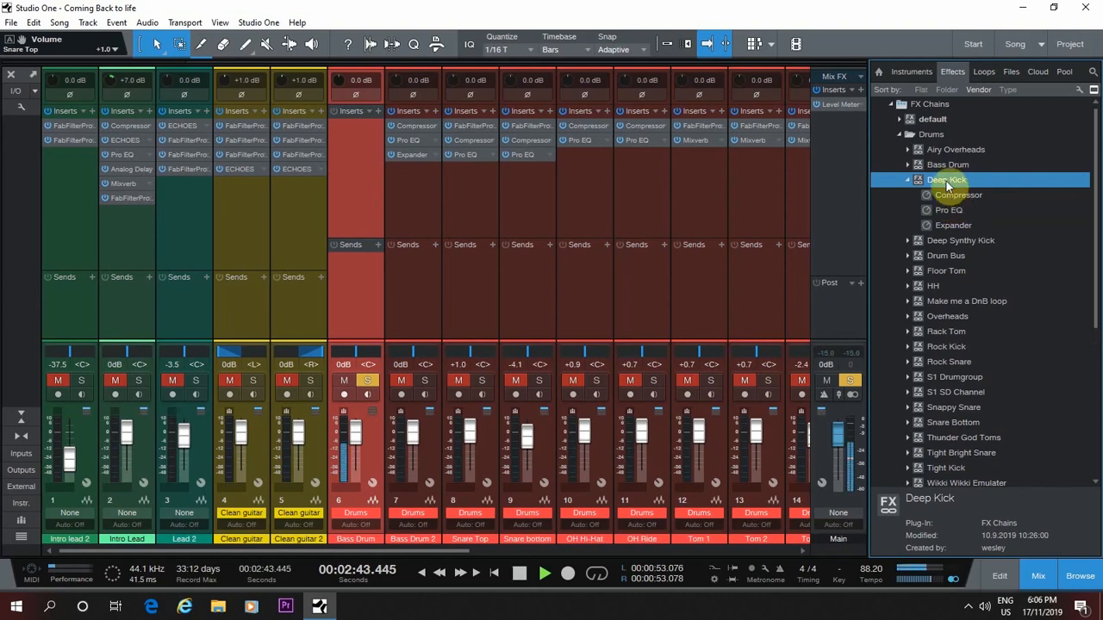
left_click_drag(916, 191, 347, 146)
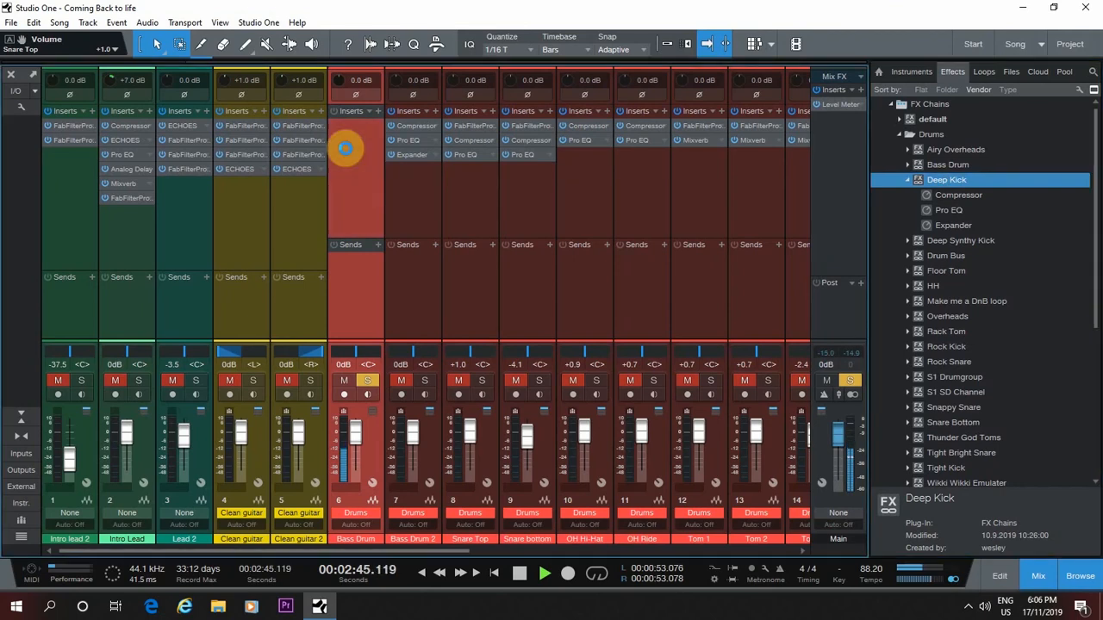
left_click_drag(351, 430, 353, 444)
key("space")
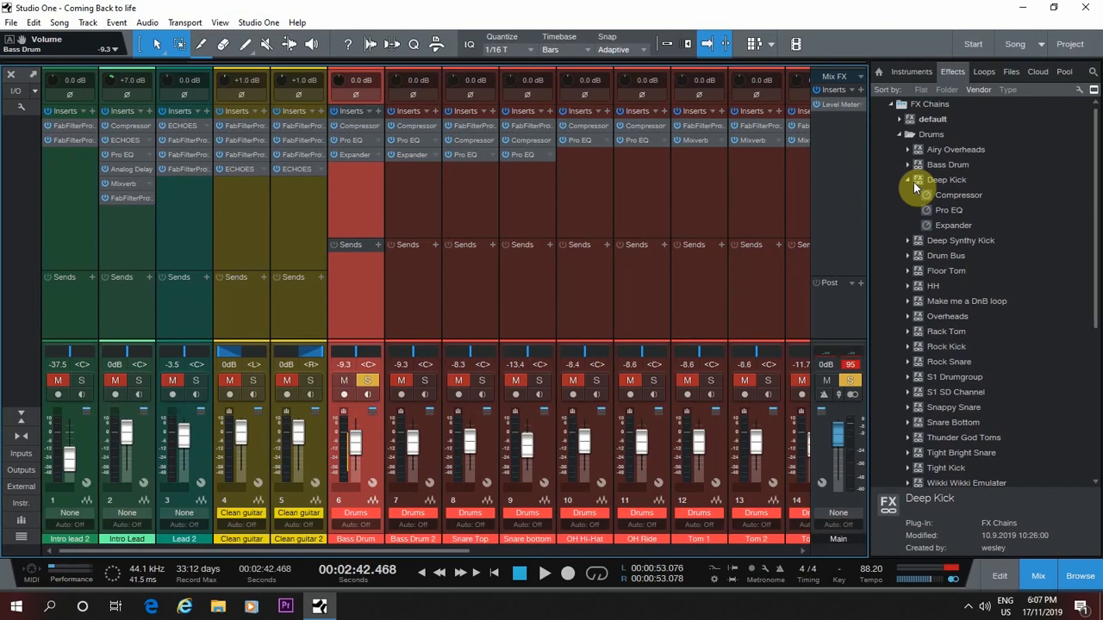
Open the Bass Drum's Compressor and compare the sound with it bypassed and active during playback
left_click(366, 126)
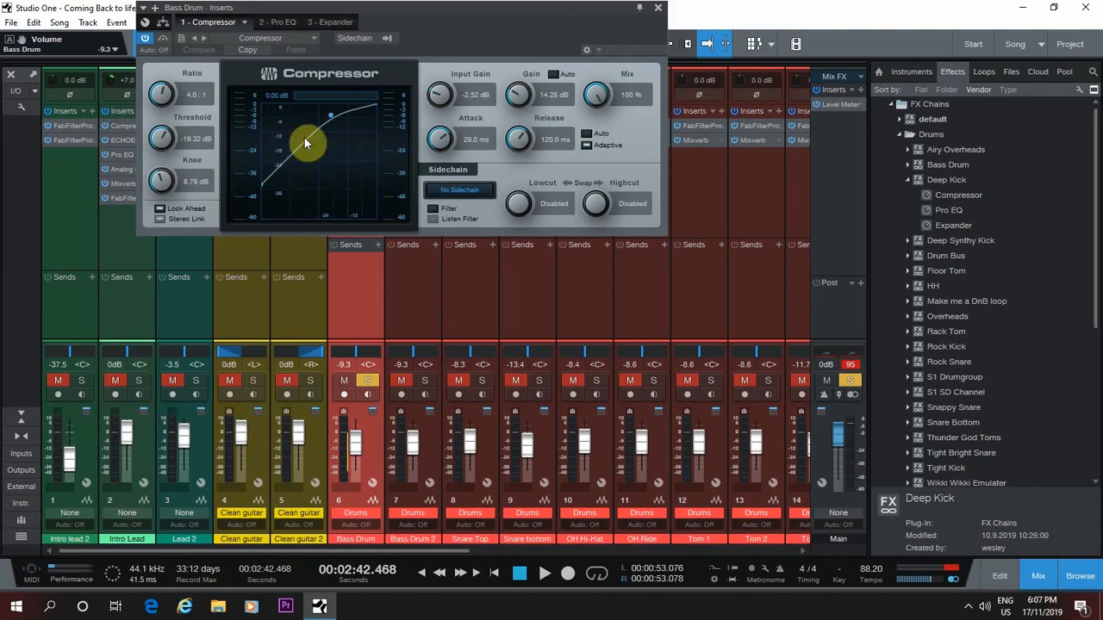
left_click_drag(399, 11, 690, 34)
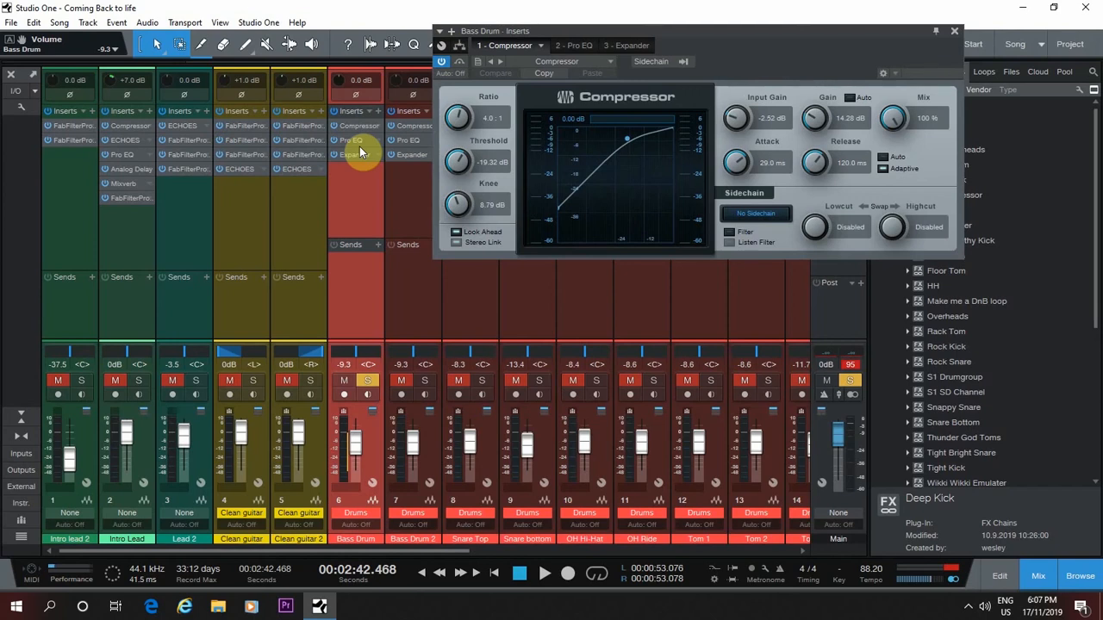
key("space")
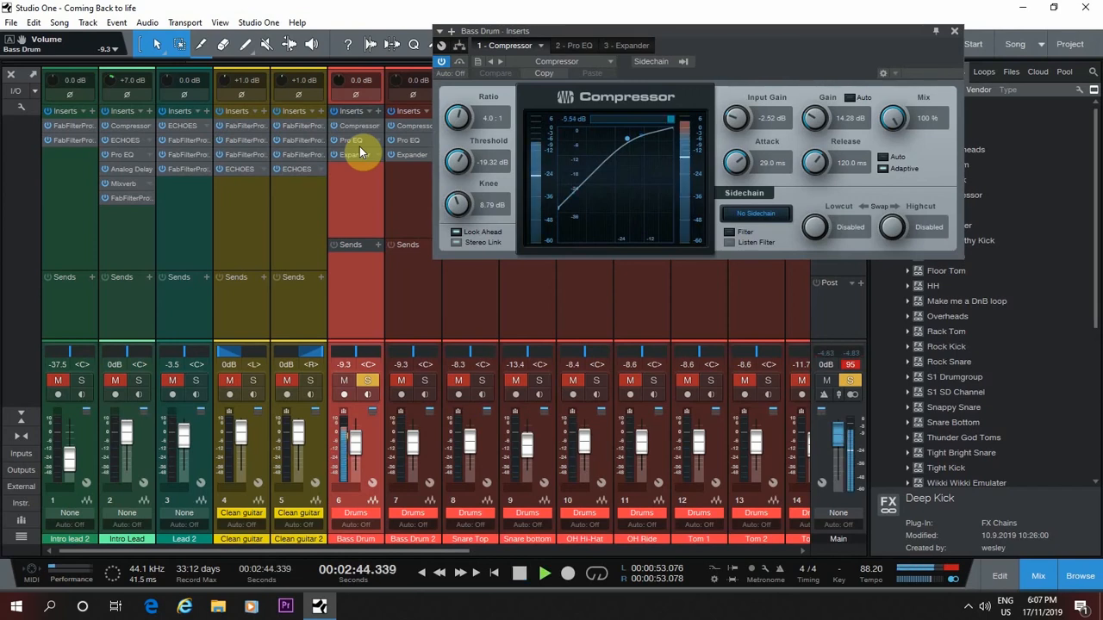
left_click(442, 62)
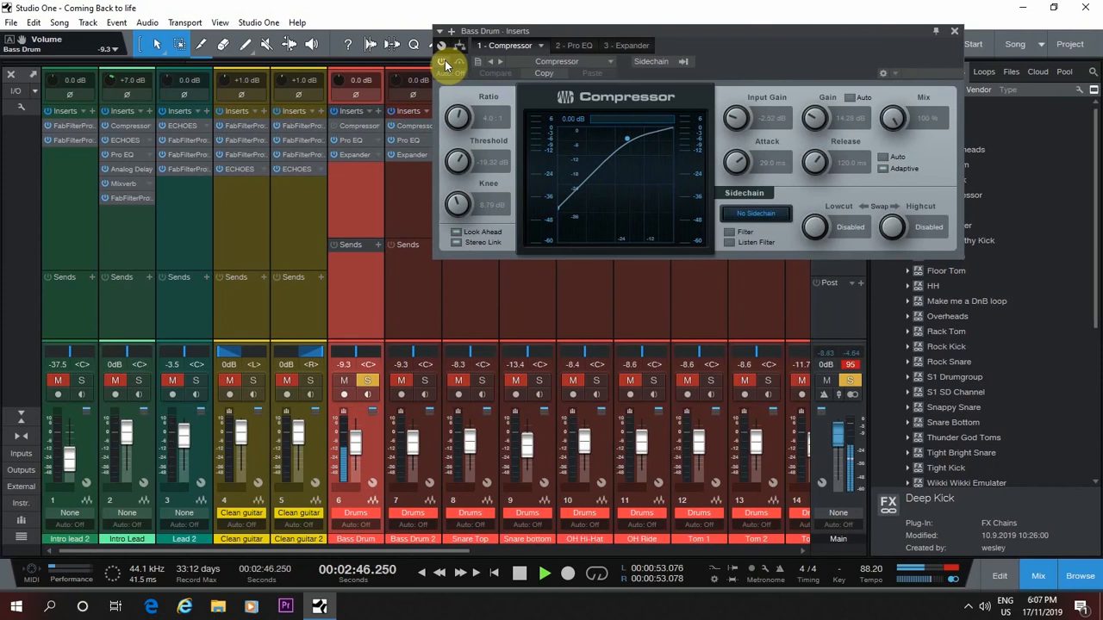
left_click(443, 63)
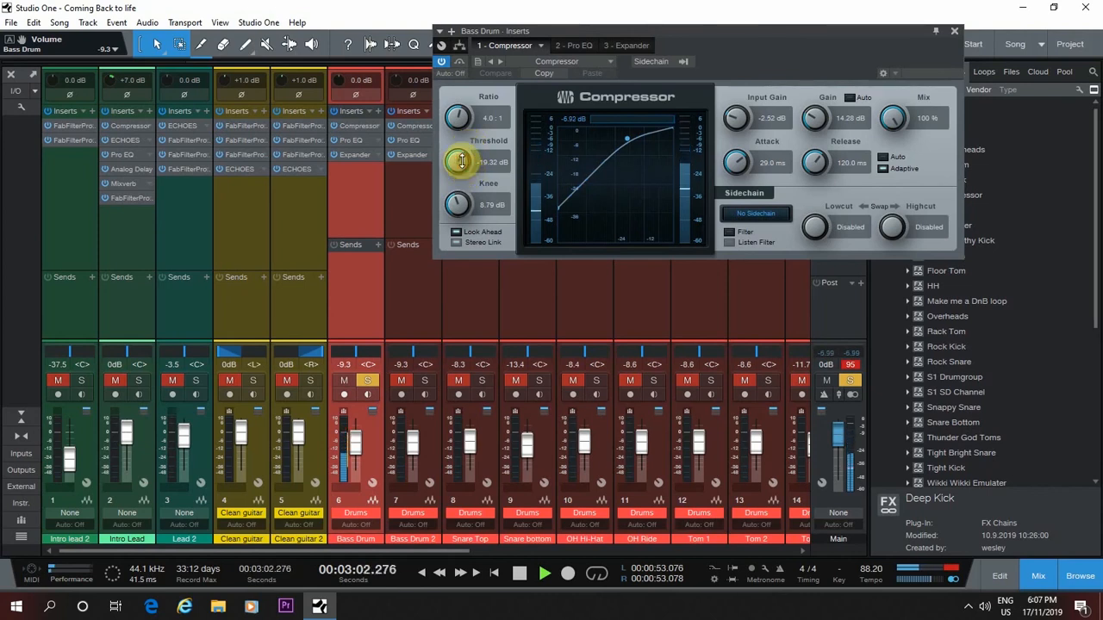
Set the Bass Drum Compressor's attack to 20.8 ms and release to 95.5 ms while listening, and stop playback
mouse_move(461, 161)
left_mouse_down()
mouse_move(469, 215)
mouse_move(459, 158)
left_mouse_up()
left_click_drag(734, 162, 828, 272)
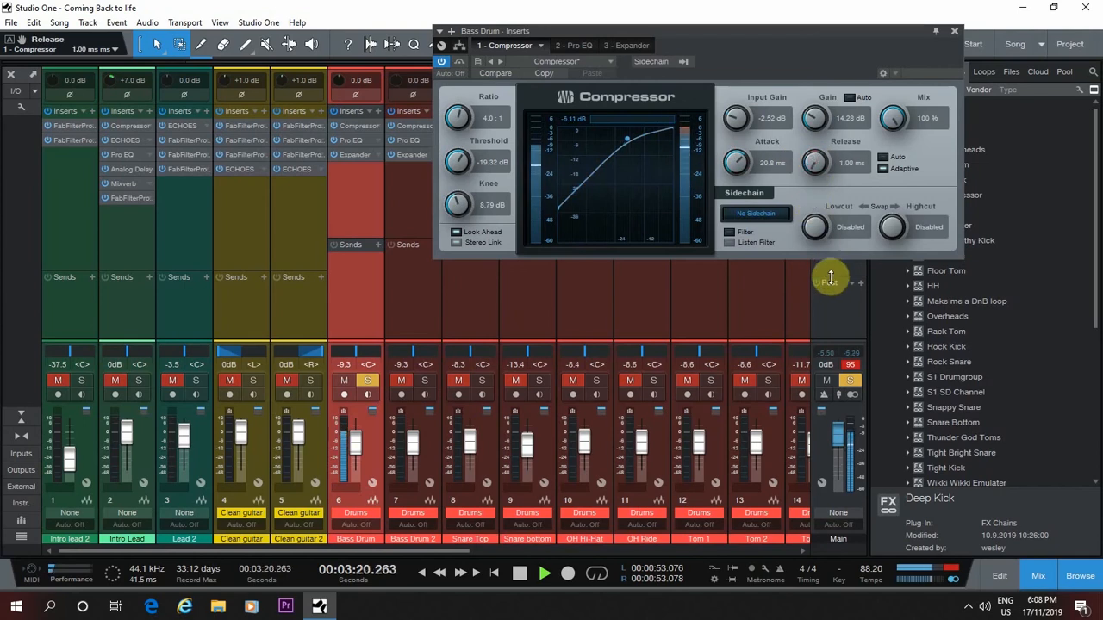
left_click_drag(817, 176, 822, 160)
key("space")
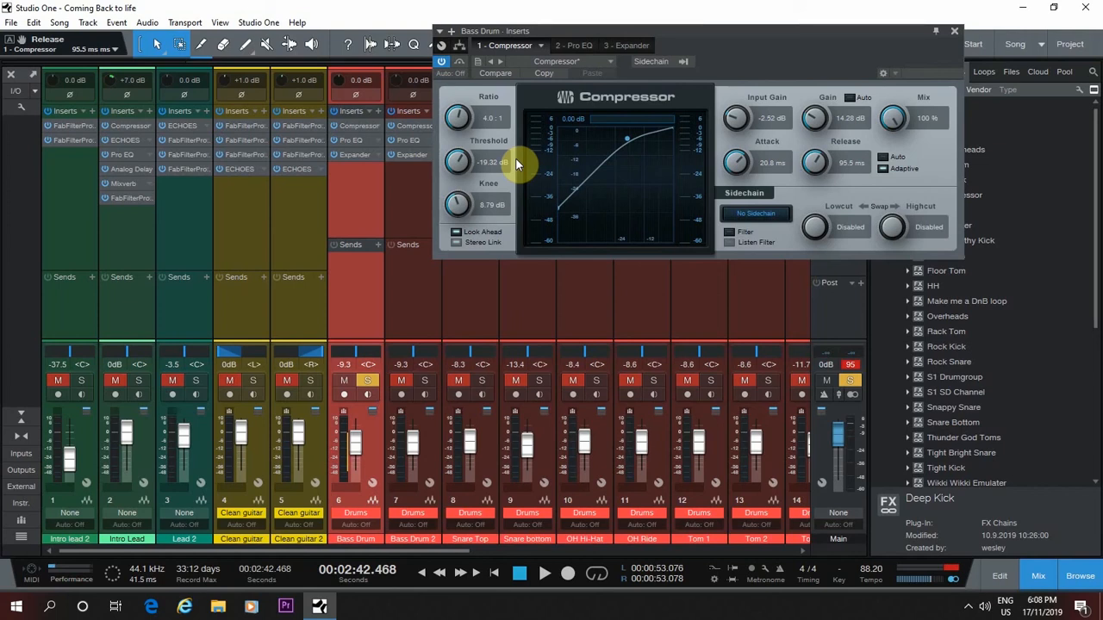
Set the Bass Drum Pro EQ's spectrum display to Third Octave and enable High quality
left_click(562, 46)
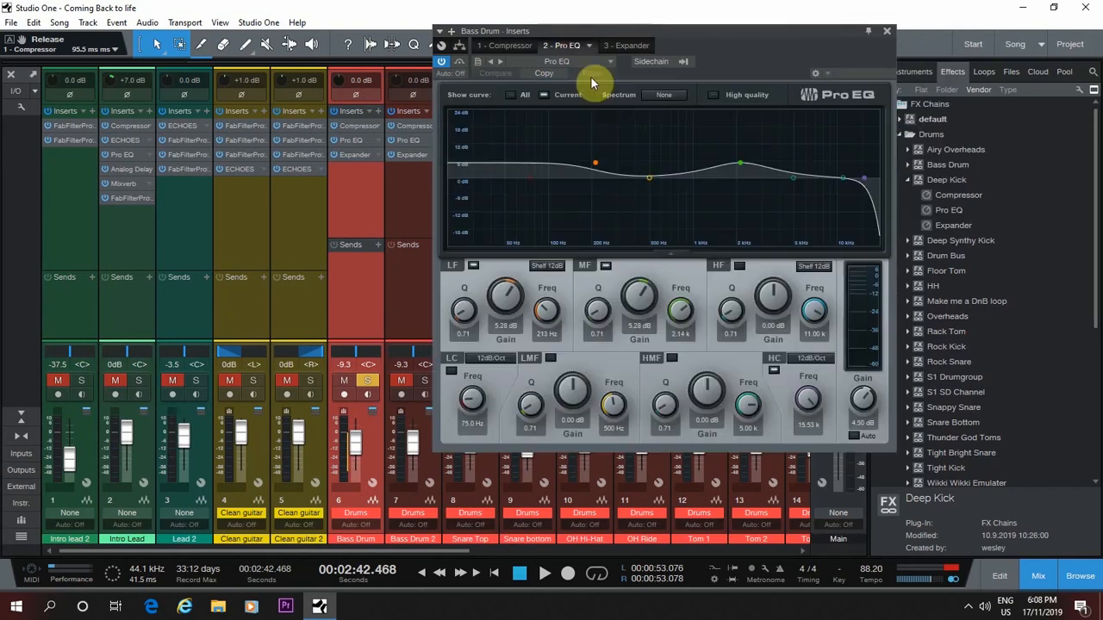
left_click(662, 94)
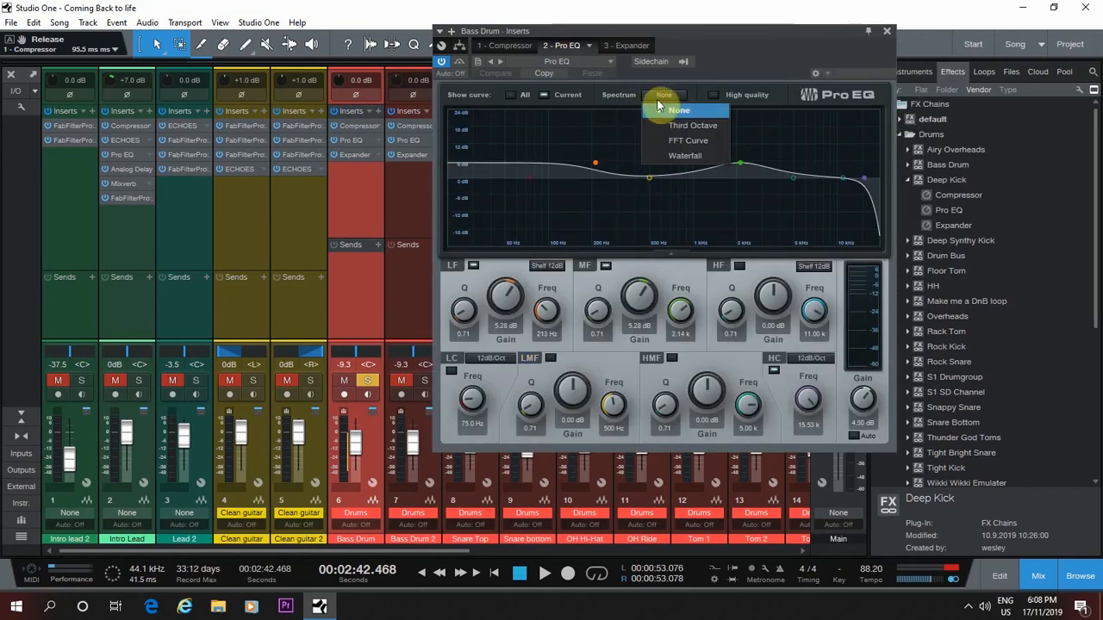
left_click(679, 124)
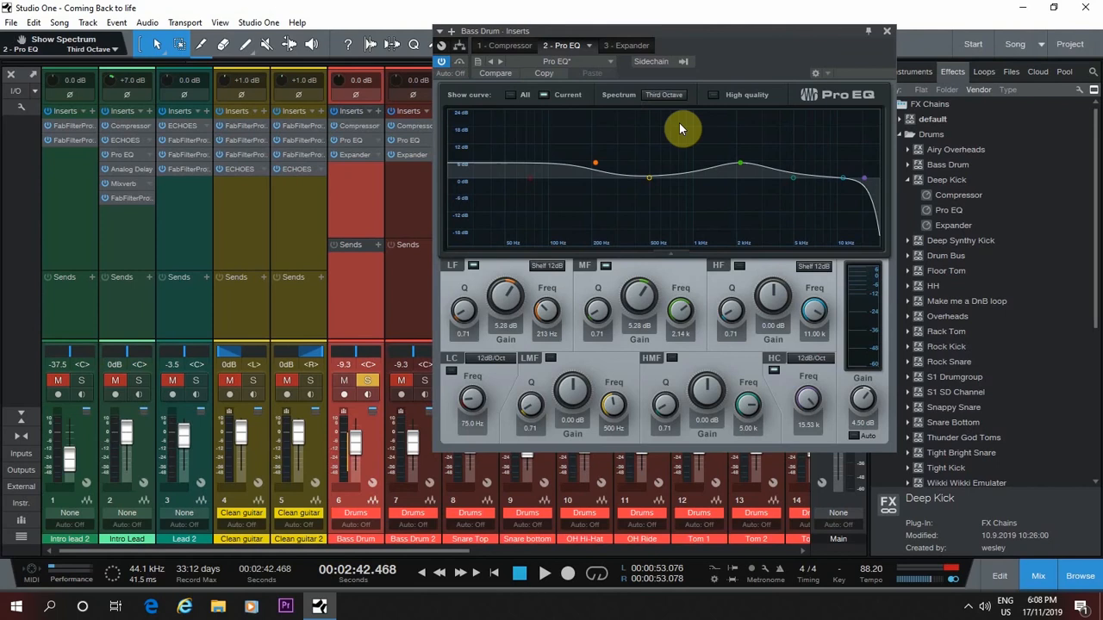
left_click(714, 95)
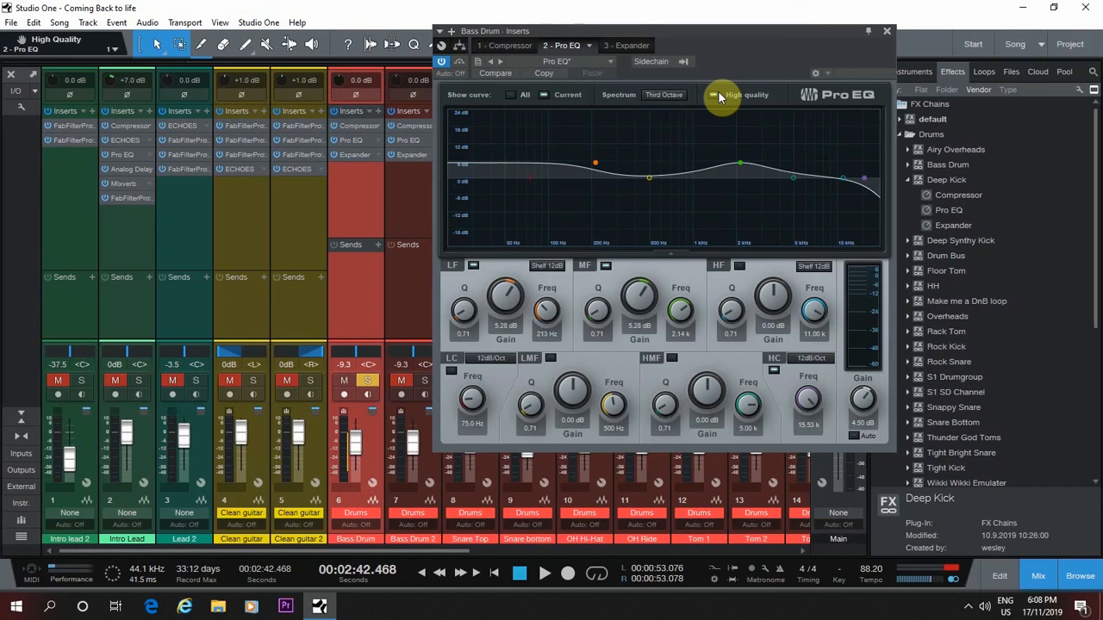
Play the Bass Drum and compare its sound with the Pro EQ bypassed and active
key("space")
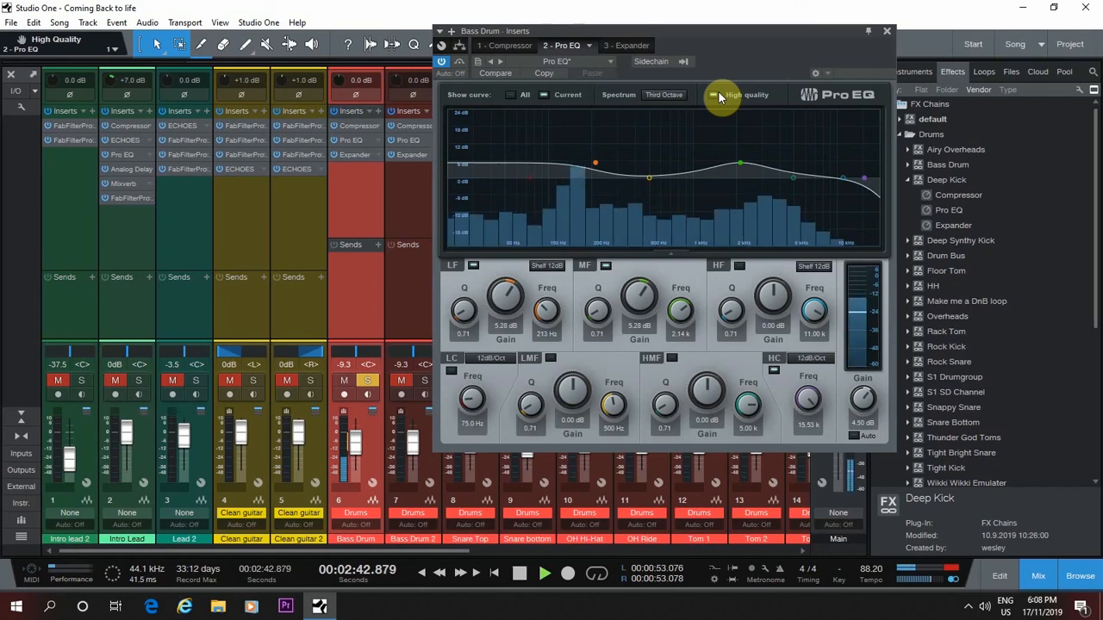
left_click(442, 63)
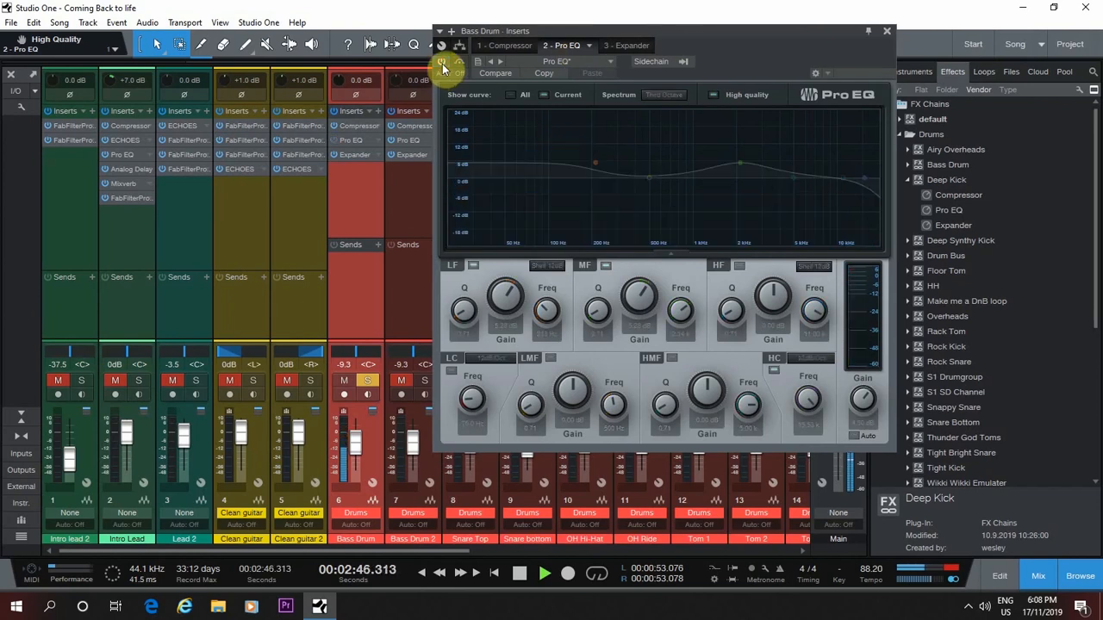
left_click(442, 63)
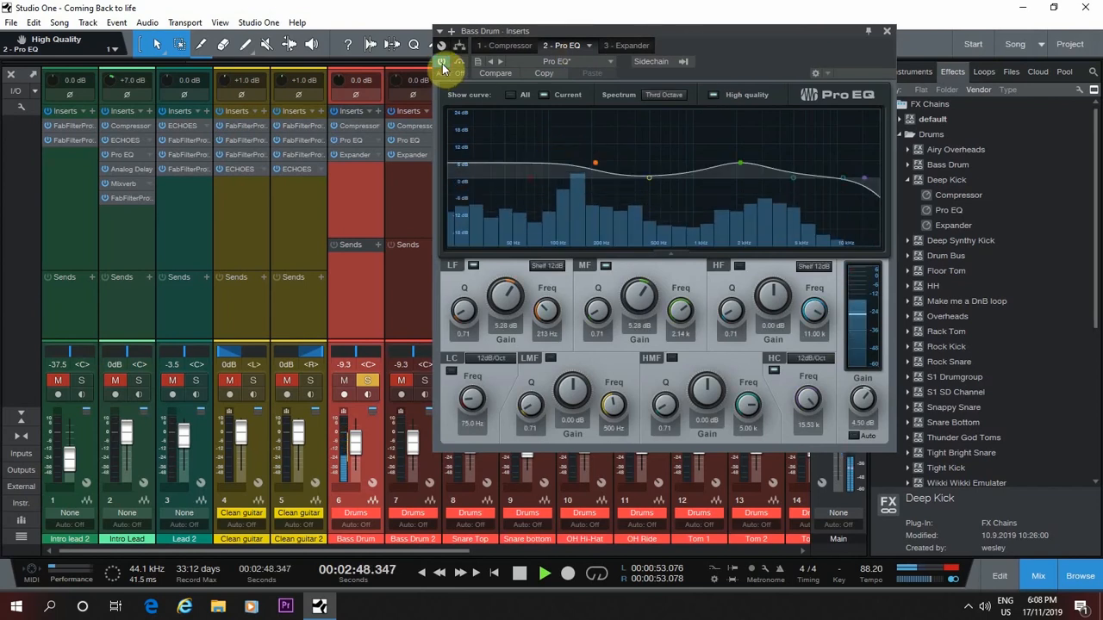
key("space")
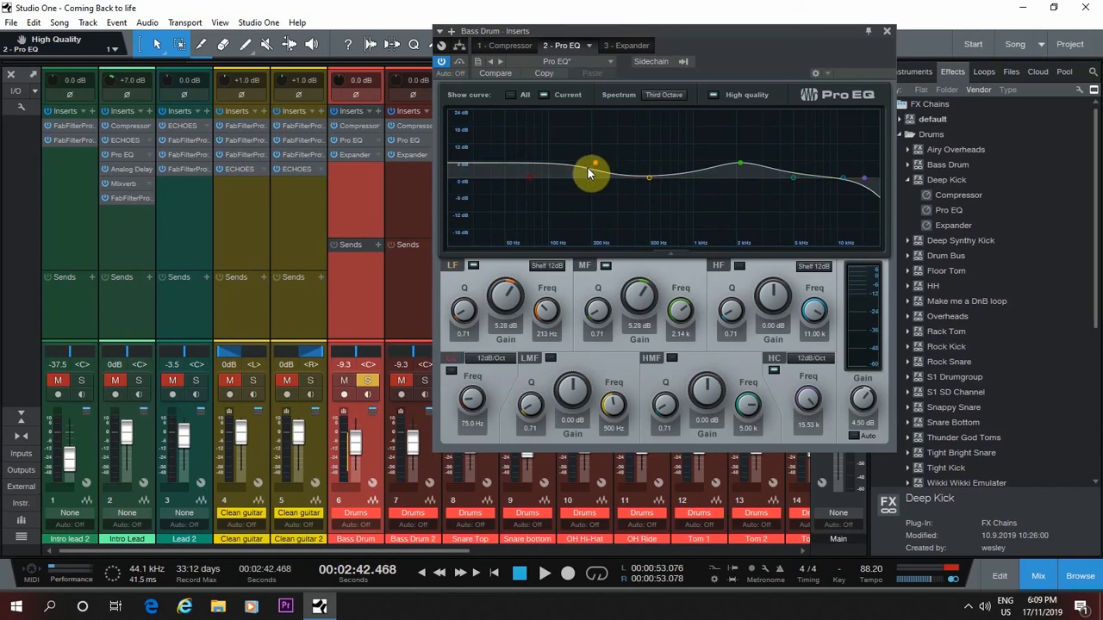
Play the Bass Drum and compare its sound with the Pro EQ's LF band off and on
key("space")
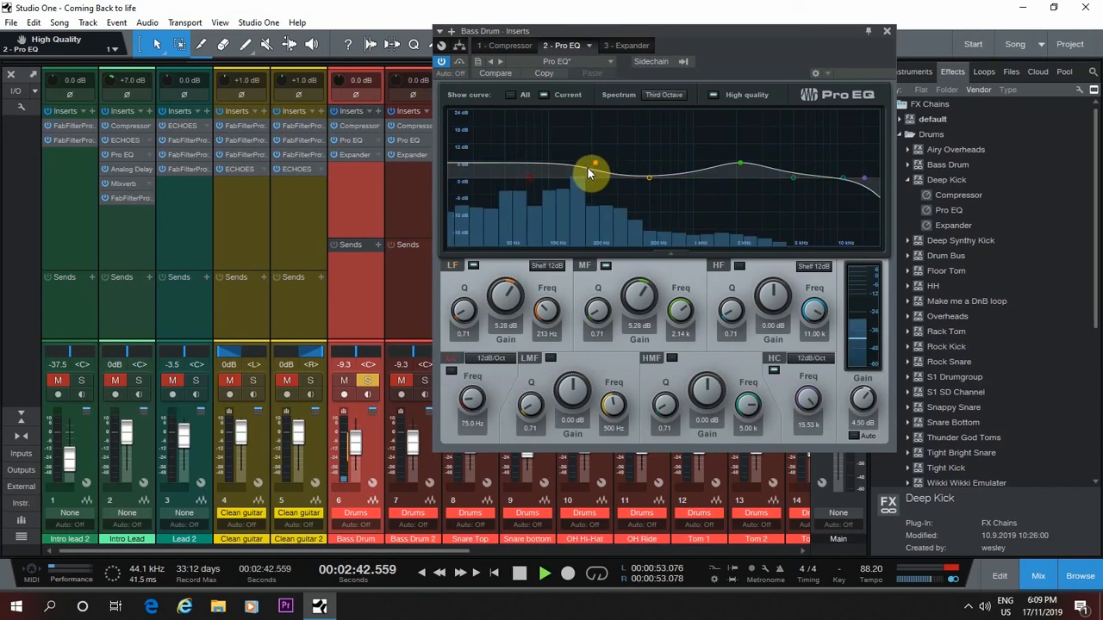
left_click(471, 265)
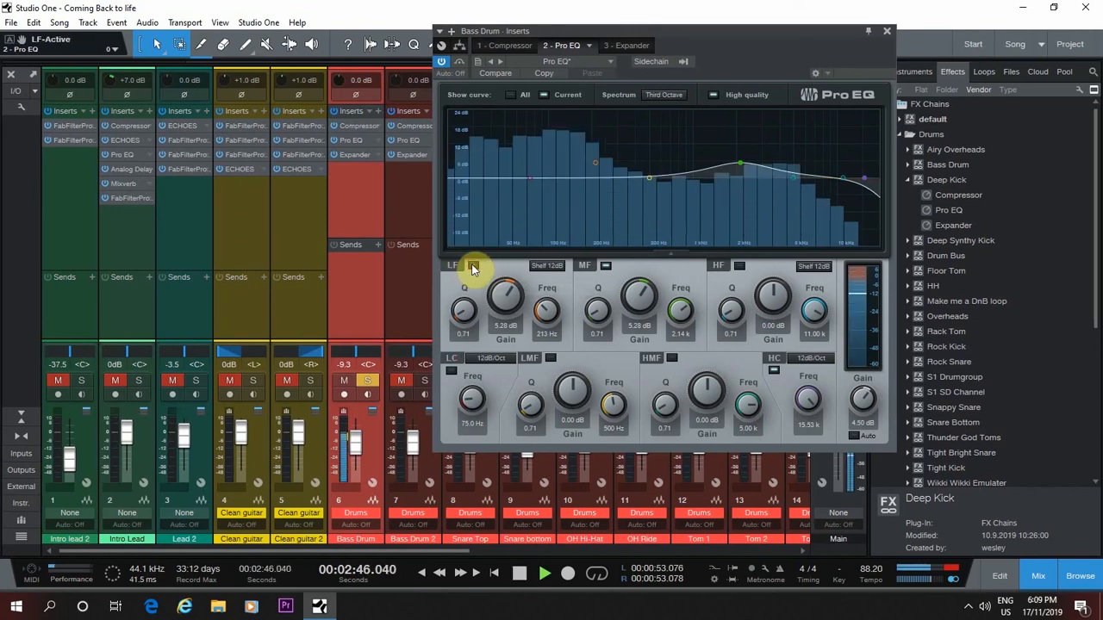
left_click(471, 265)
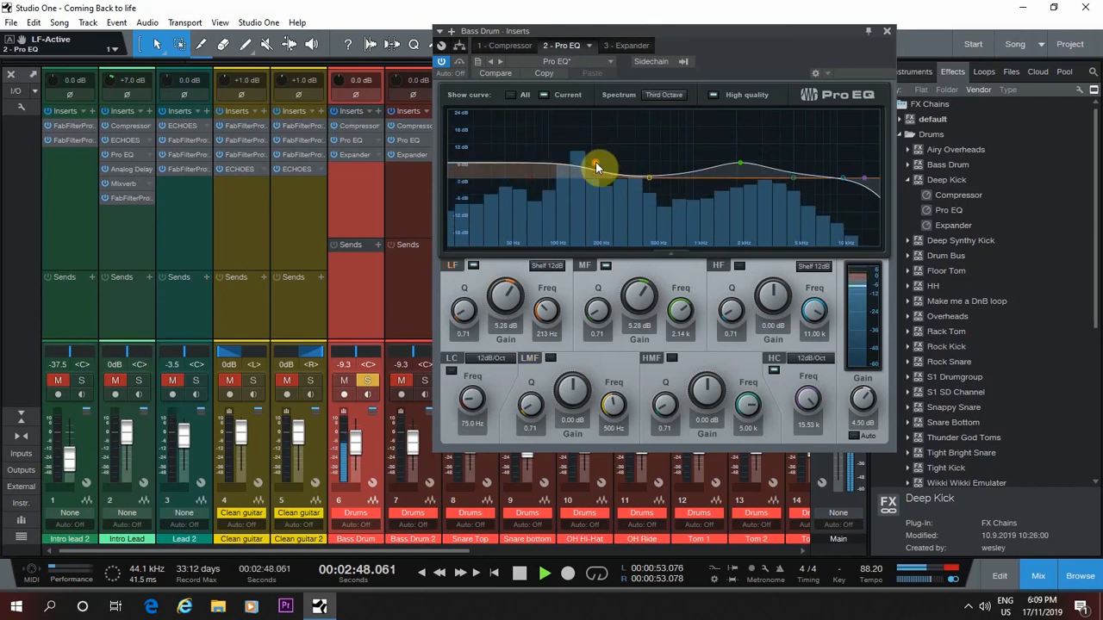
Set the Pro EQ's LF band to 5.88 dB at 222 Hz, and try an MF cut of -10.59 dB, undoing it
left_click_drag(519, 301, 503, 270)
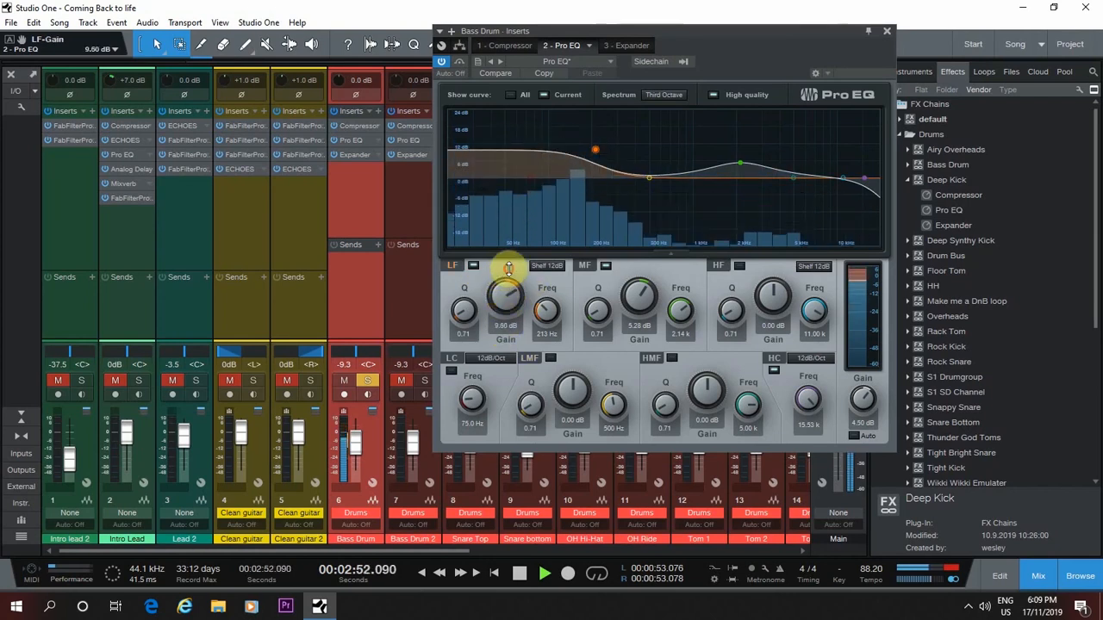
left_click_drag(596, 149, 598, 161)
mouse_move(741, 165)
left_mouse_down()
mouse_move(740, 210)
mouse_move(737, 158)
left_mouse_up()
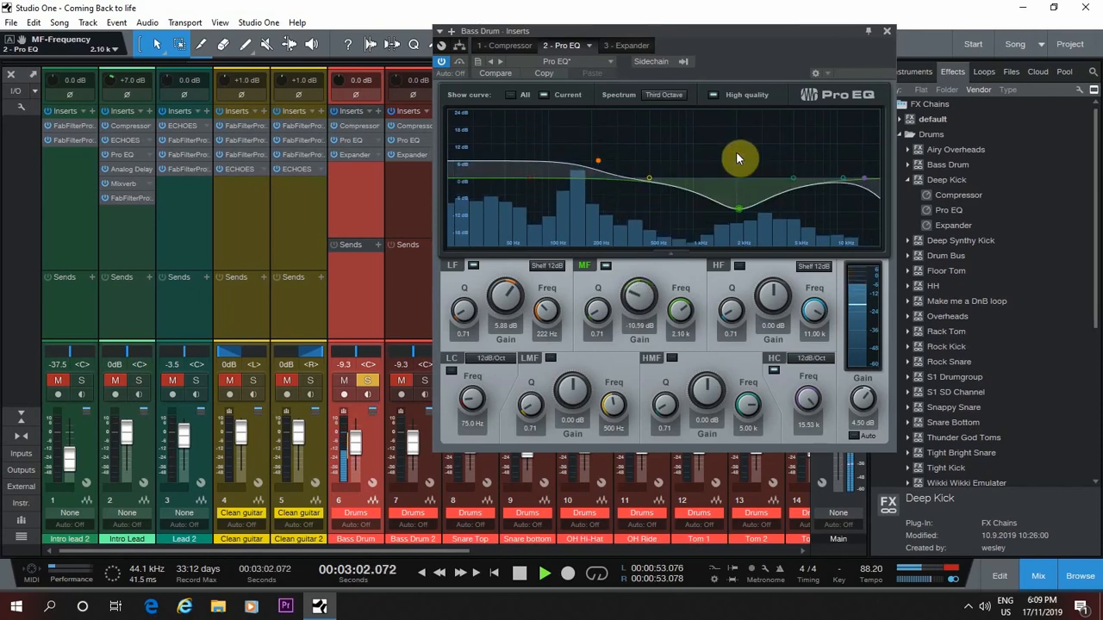
key("ctrl+z")
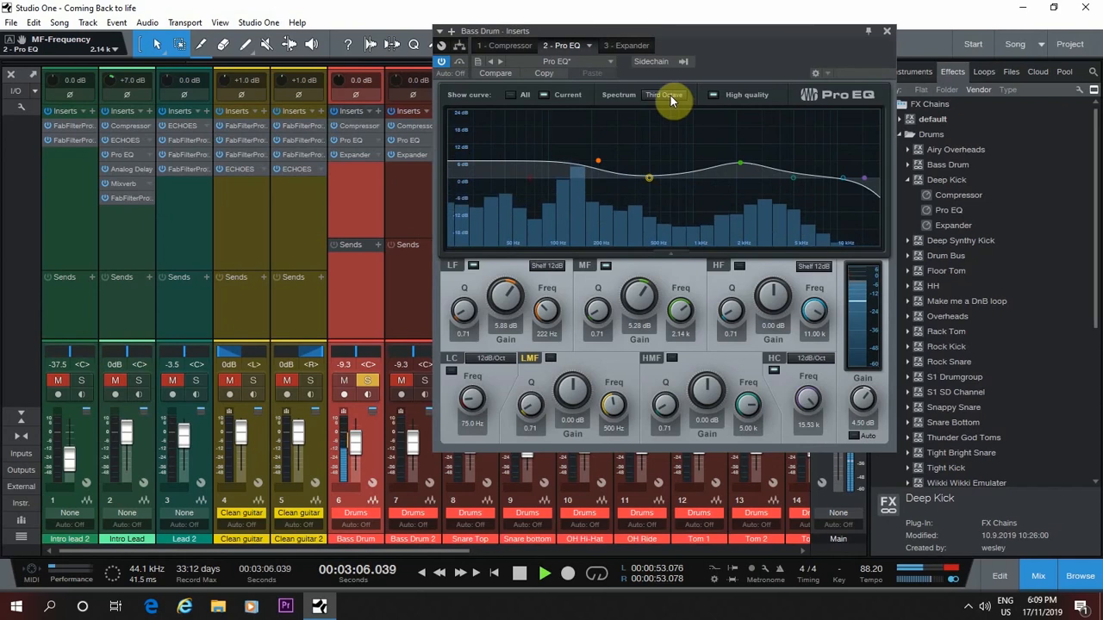
Set the Bass Drum Expander's threshold to -11.40 dB while listening, stop playback and close the inserts window
left_click(622, 45)
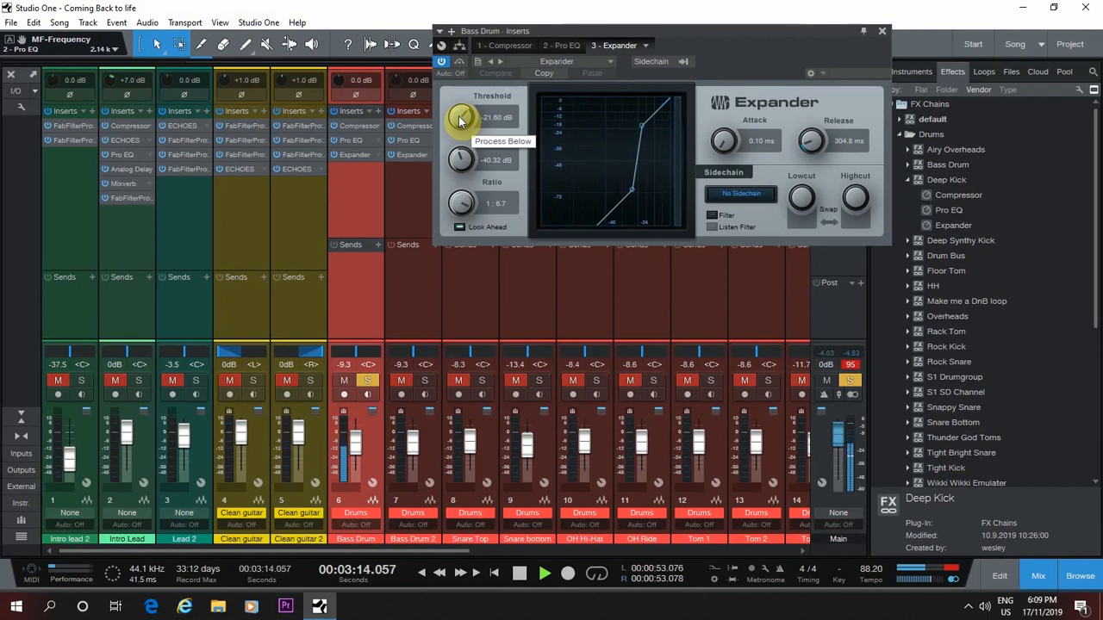
left_click_drag(459, 121, 465, 74)
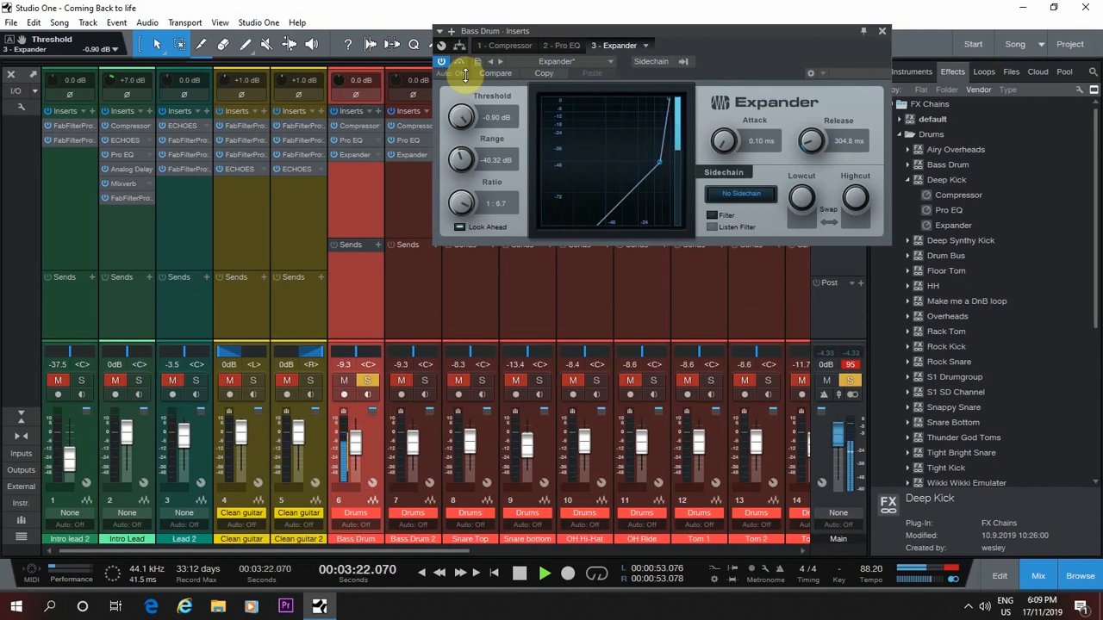
left_click_drag(465, 74, 466, 128)
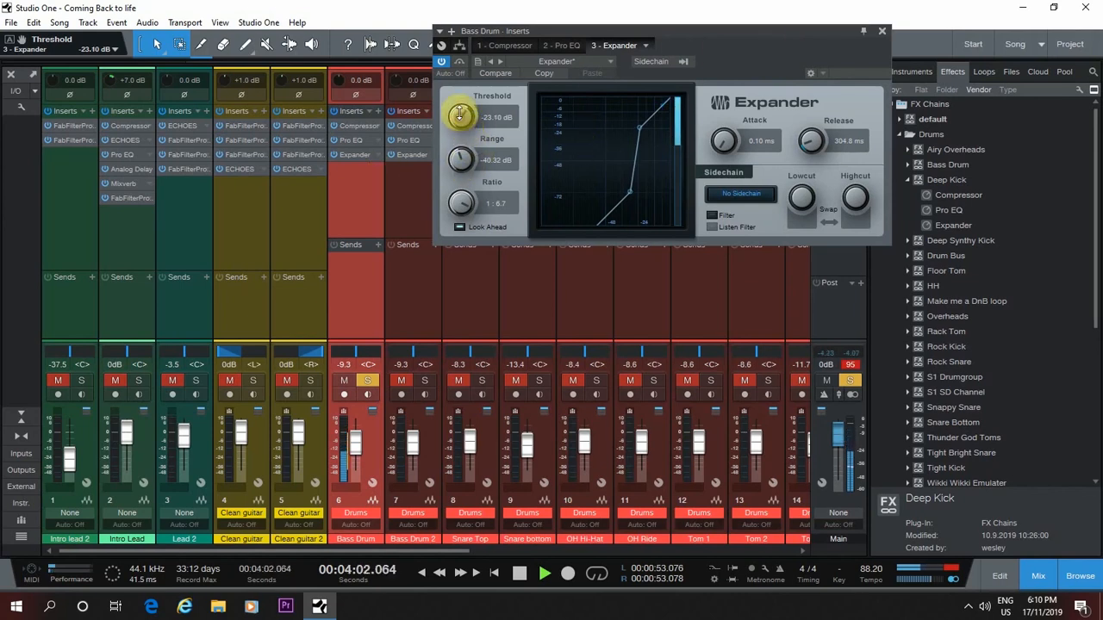
left_click_drag(455, 111, 456, 83)
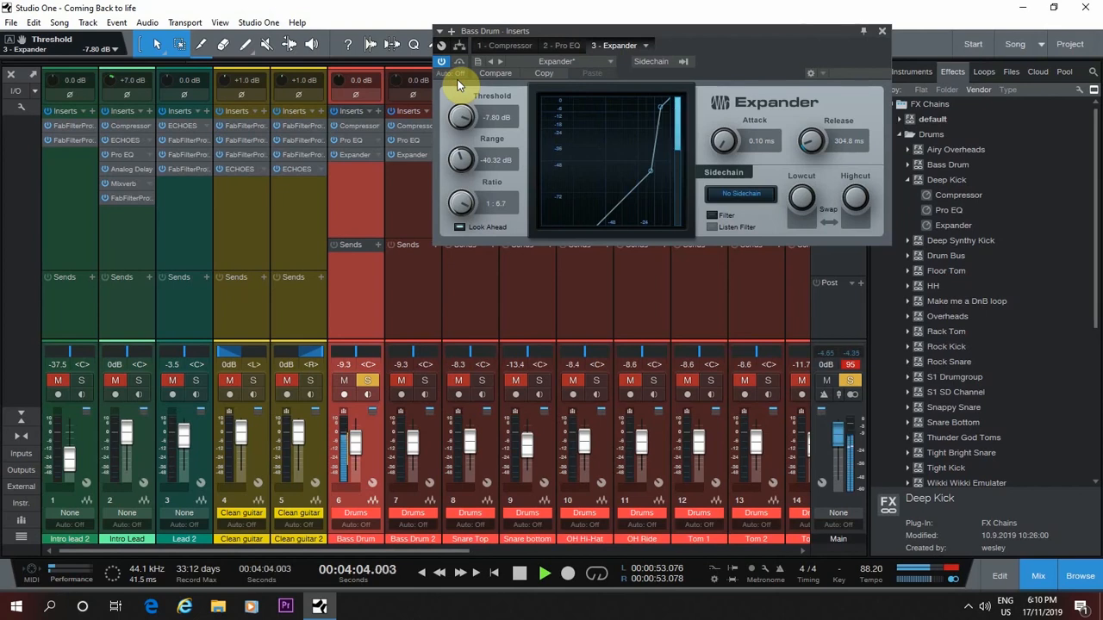
left_click_drag(457, 115, 487, 133)
key("space")
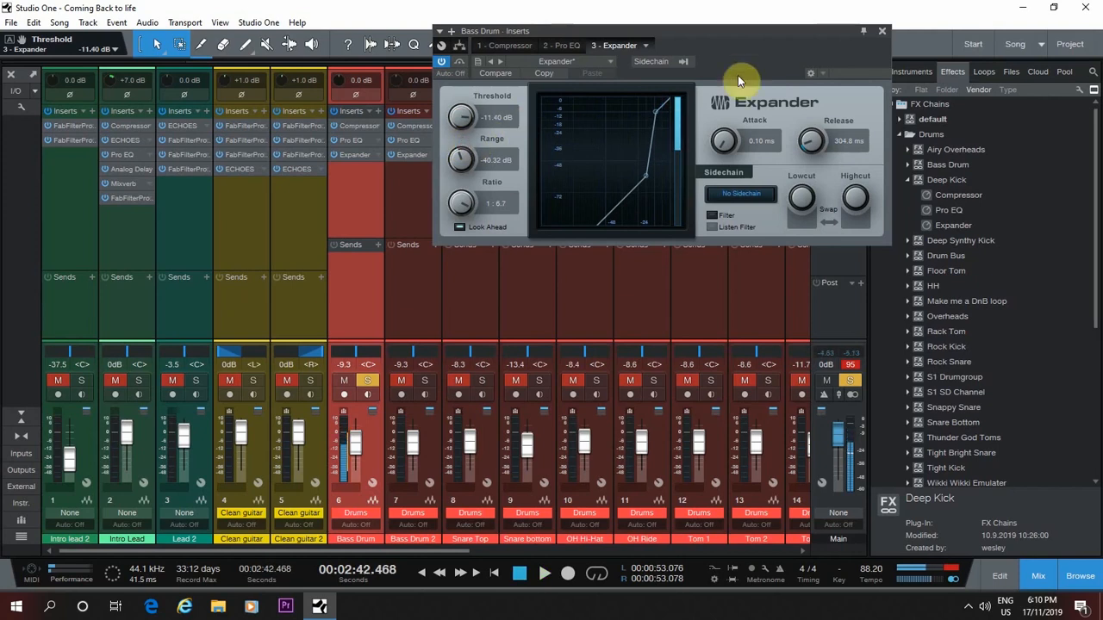
left_click(883, 31)
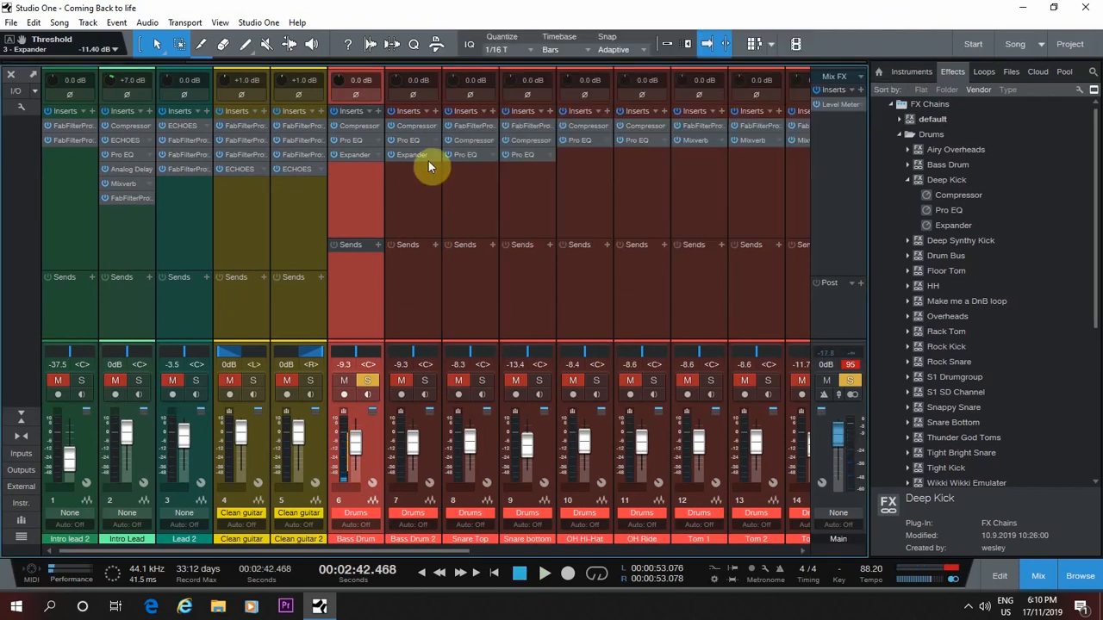
Solo both Clean guitar tracks instead of the Bass Drum and hide the browser
left_click(309, 381)
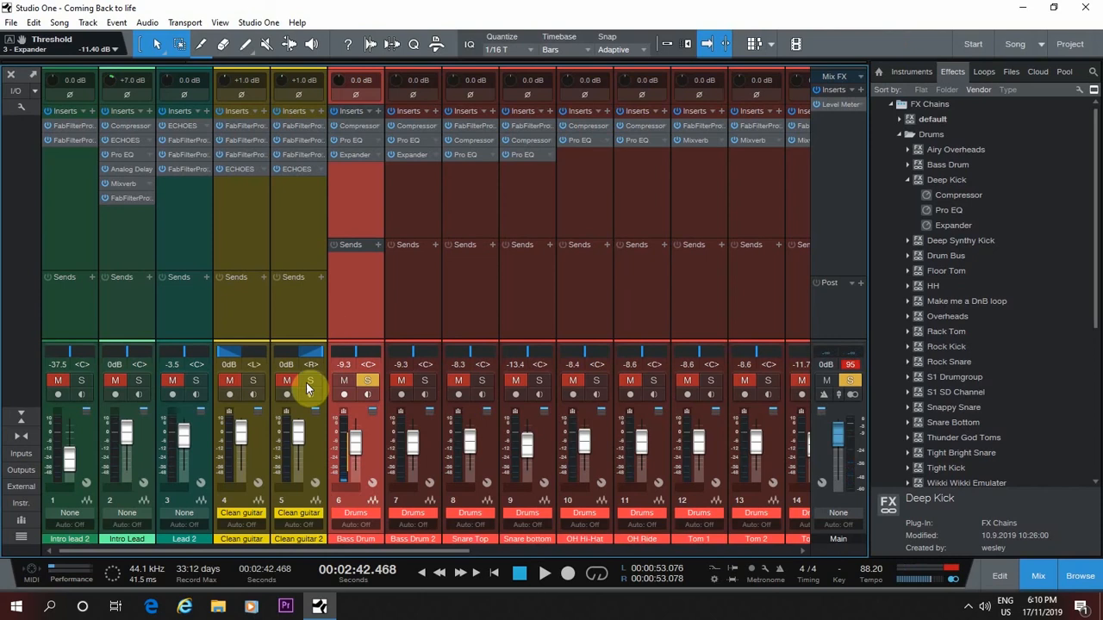
left_click(364, 381)
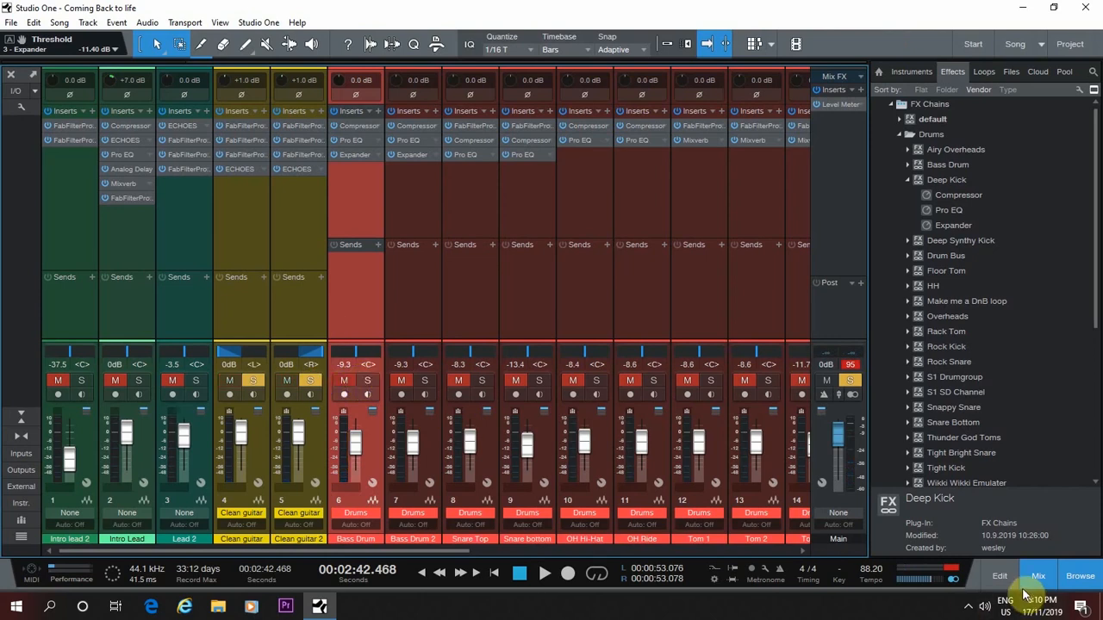
left_click(1068, 577)
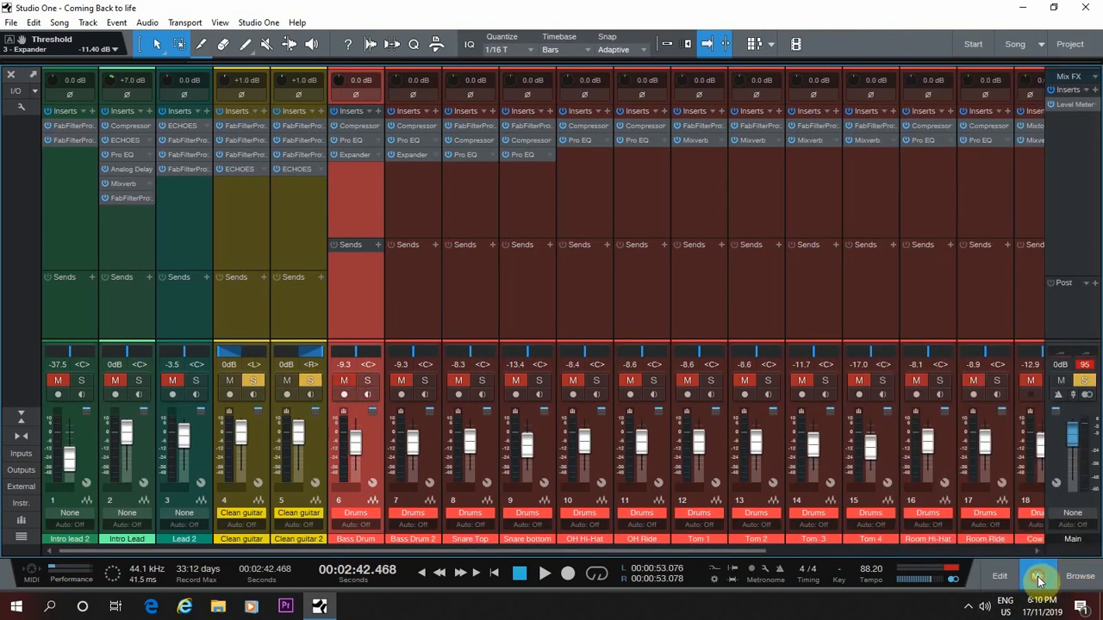
Start playback in the arrangement at about bar 60 and return to the mixer
left_click(1038, 575)
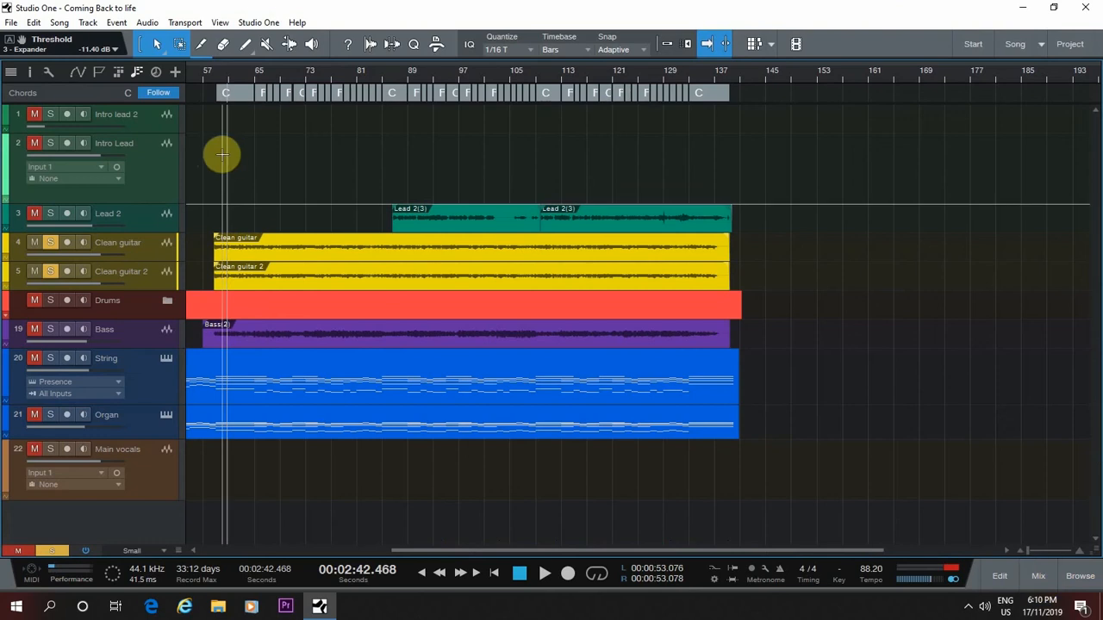
left_click(229, 78)
key("space")
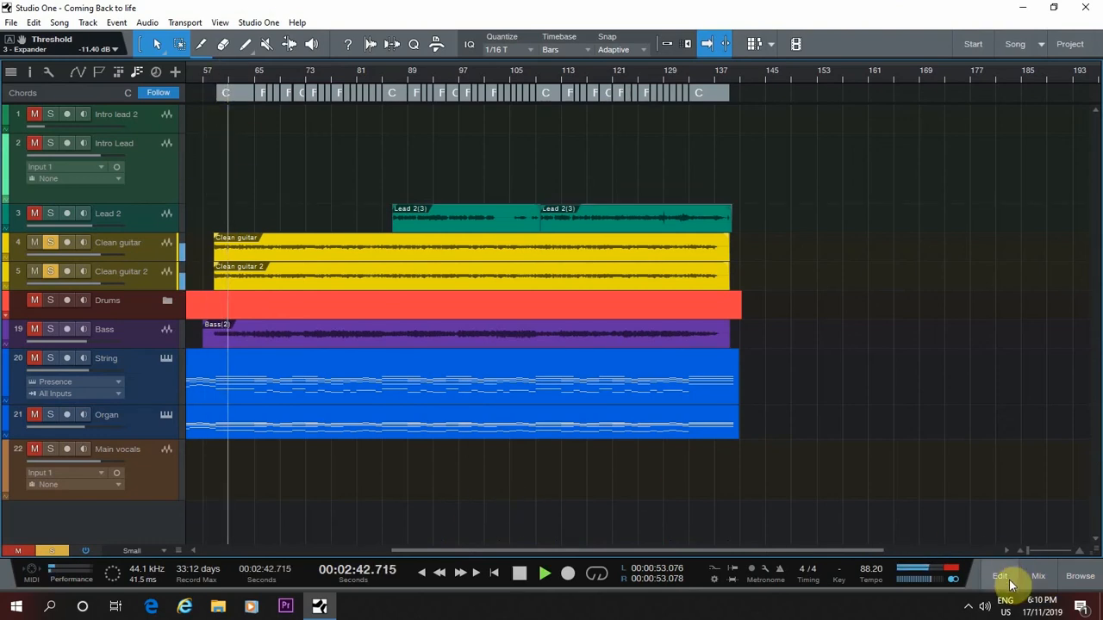
left_click(1038, 576)
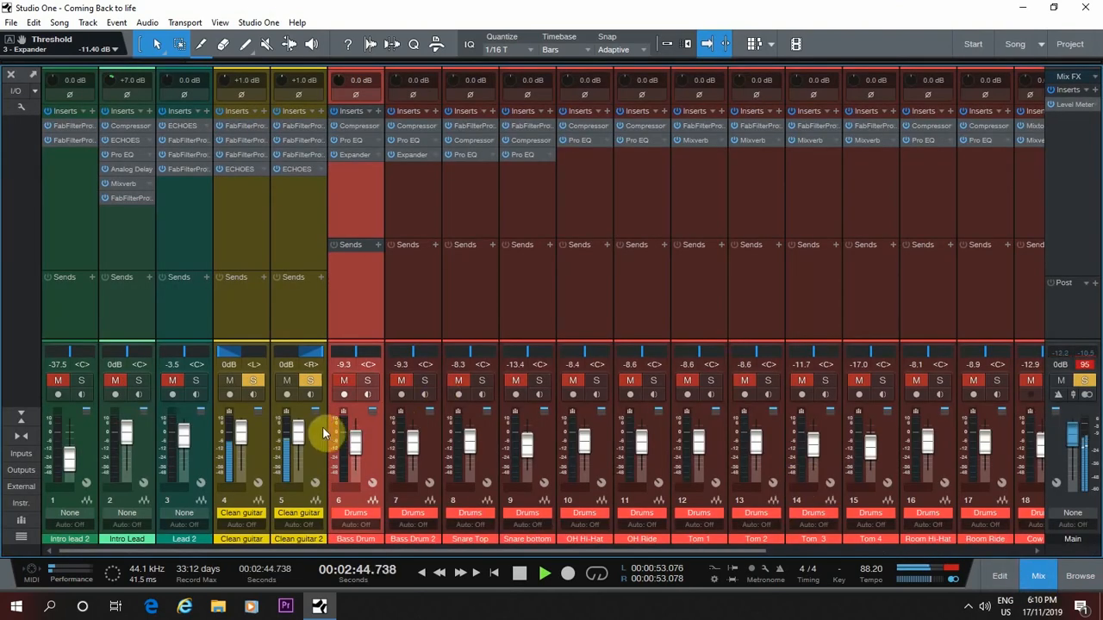
Compare the Clean guitar's sound with its FabFilter Pro-C 2 compressor bypassed and active, and stop playback
left_click(241, 125)
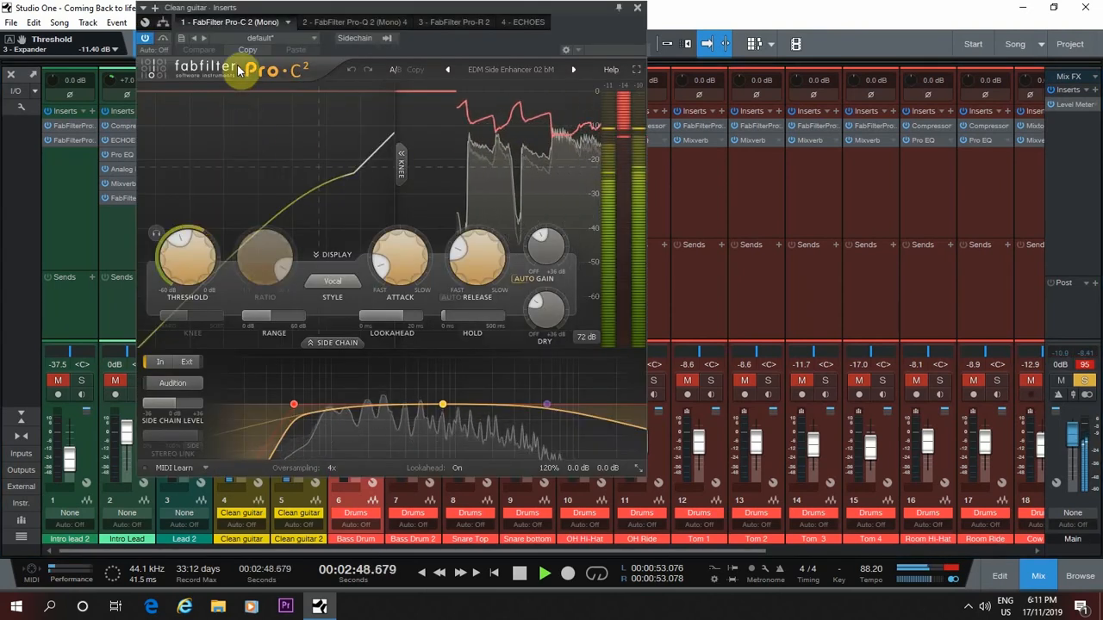
left_click(145, 42)
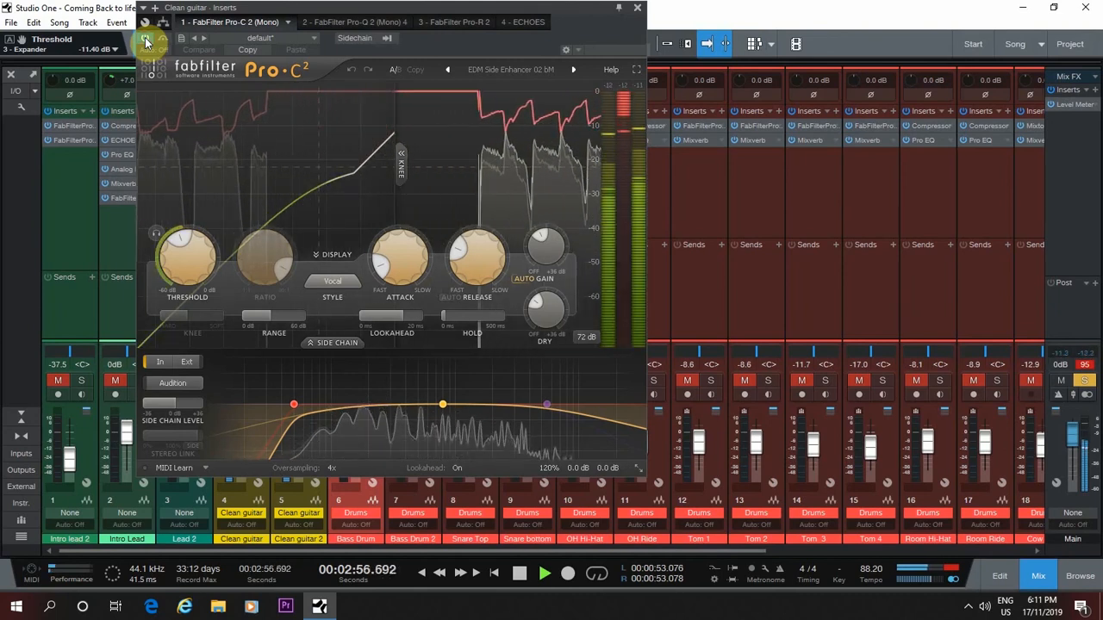
key("space")
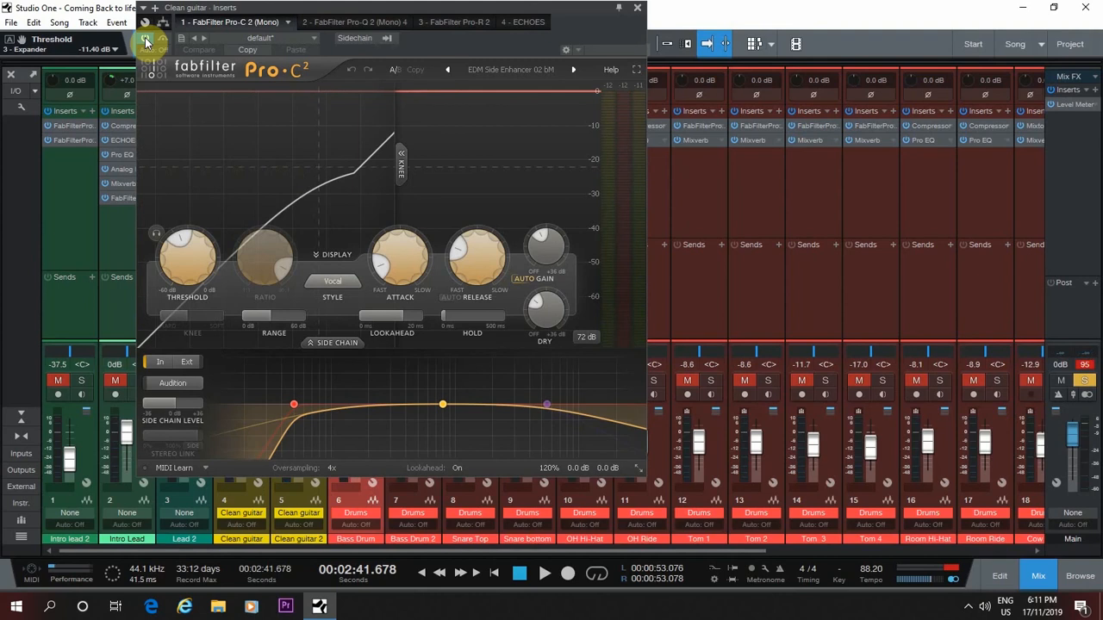
Play the Clean guitar and compare its sound with the FabFilter Pro-Q 2 equalizer bypassed and active
left_click(329, 19)
key("space")
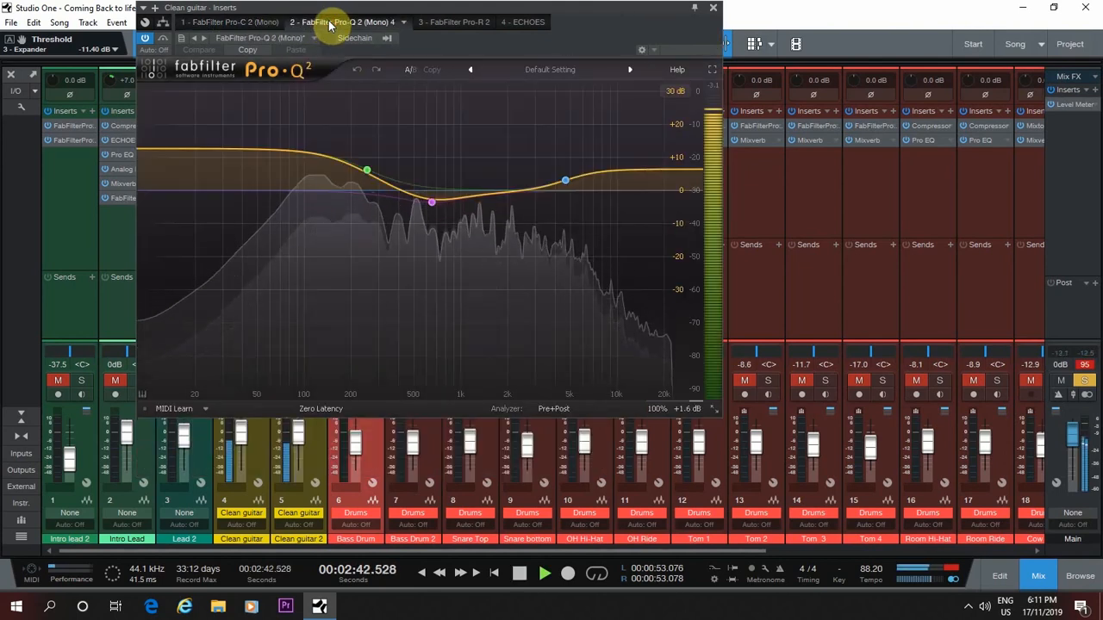
mouse_move(433, 247)
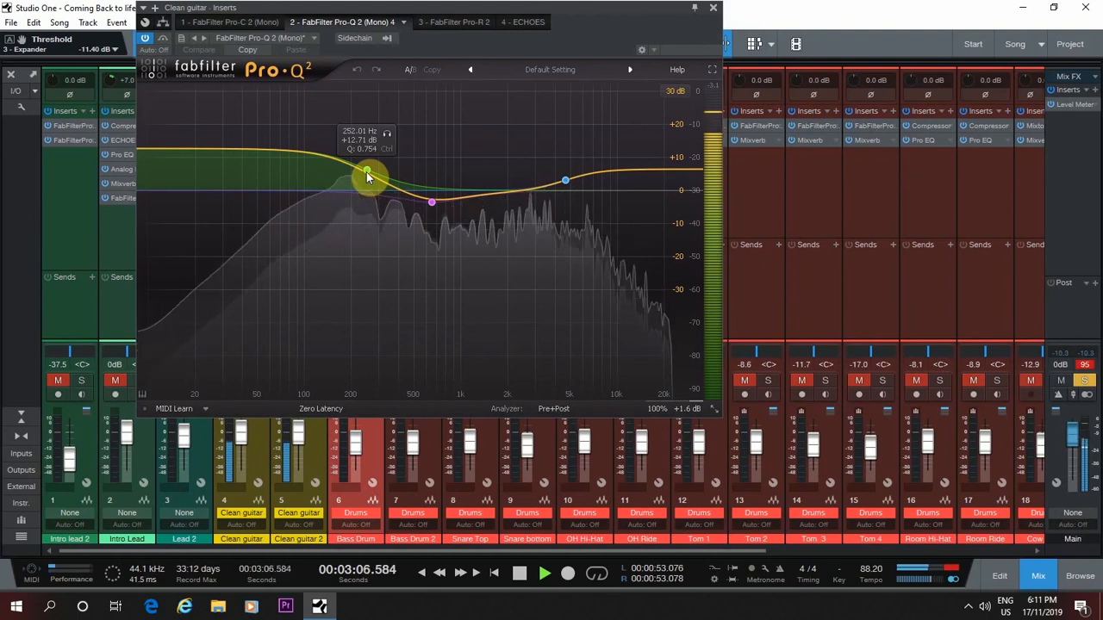
left_click(145, 41)
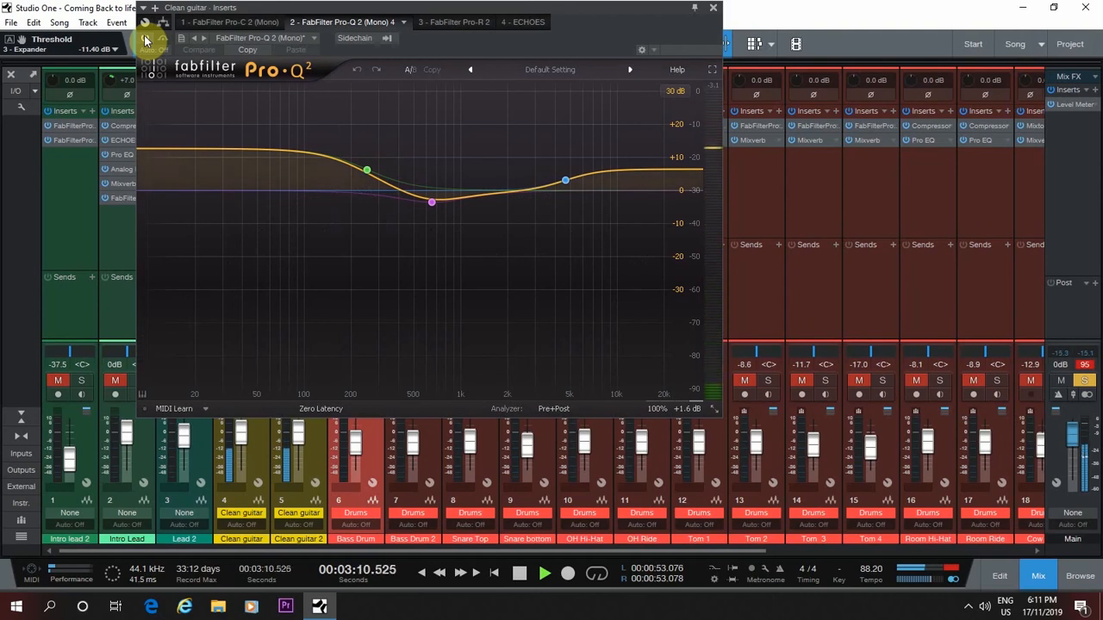
left_click(145, 41)
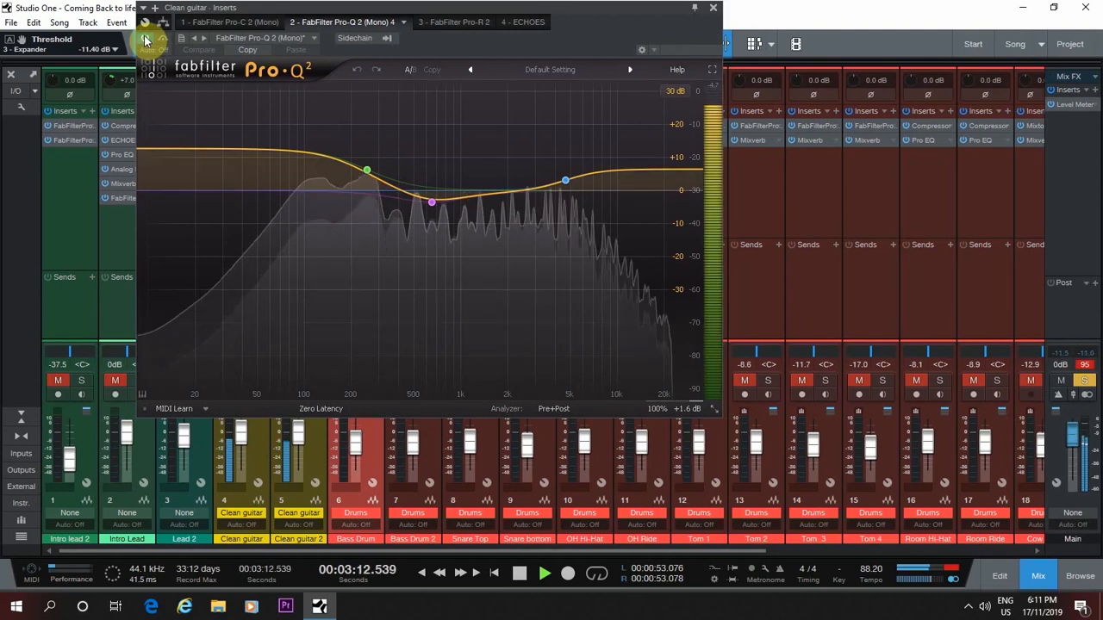
Compare the Clean guitar's sound with the FabFilter Pro-R reverb bypassed and active
left_click(443, 25)
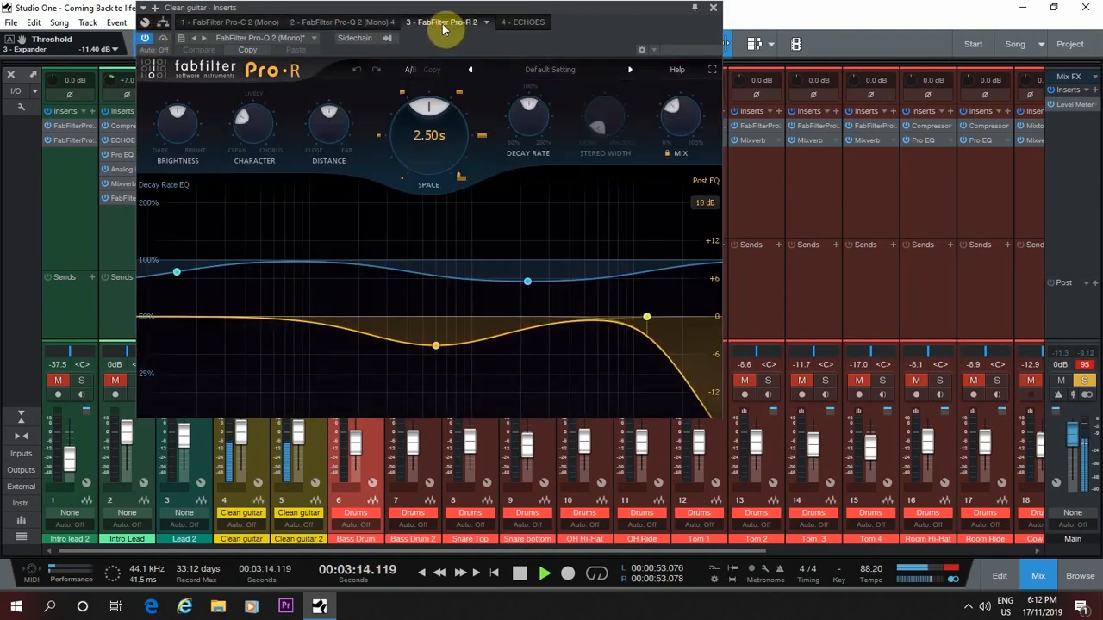
left_click(145, 41)
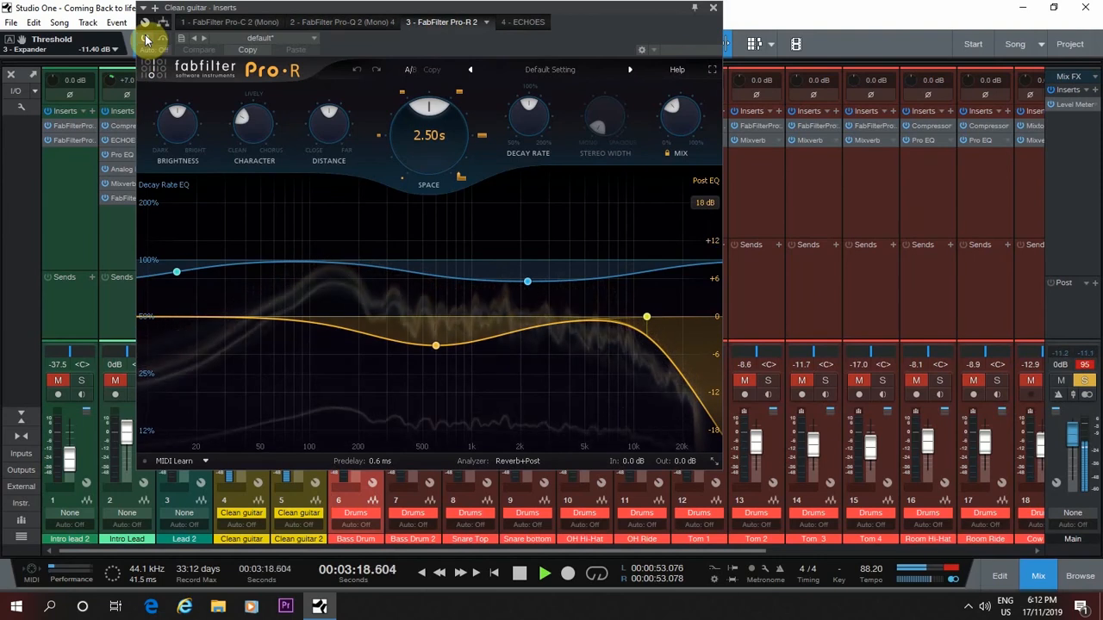
left_click(145, 40)
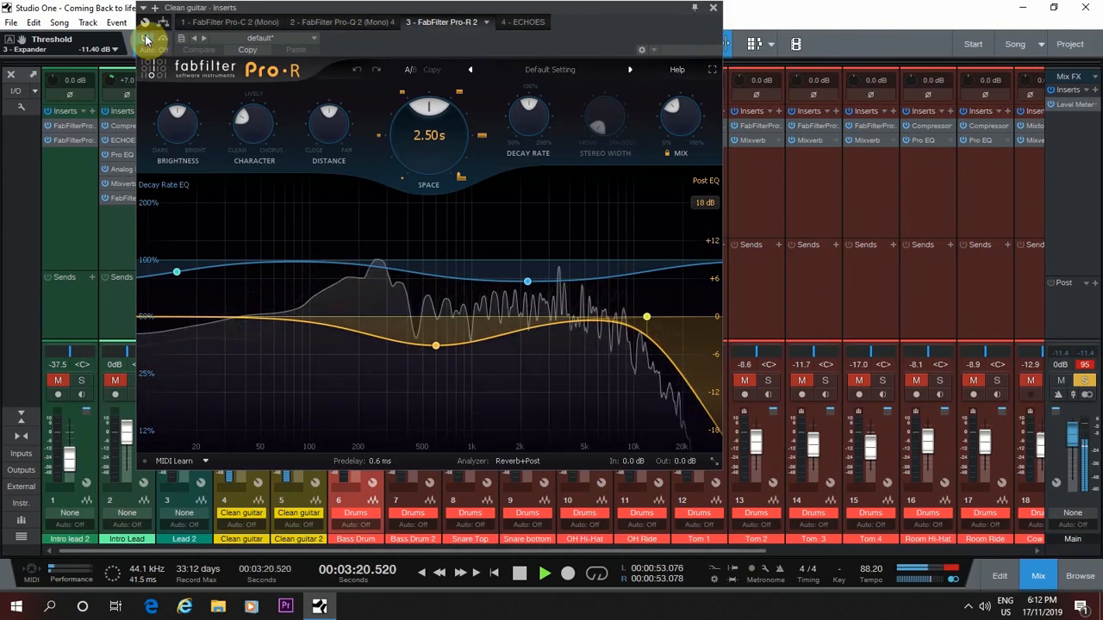
Set the Clean guitar's Pro-R reverb Mix to 29.06% and Space to 1.03 s, and lower its Distance
mouse_move(678, 112)
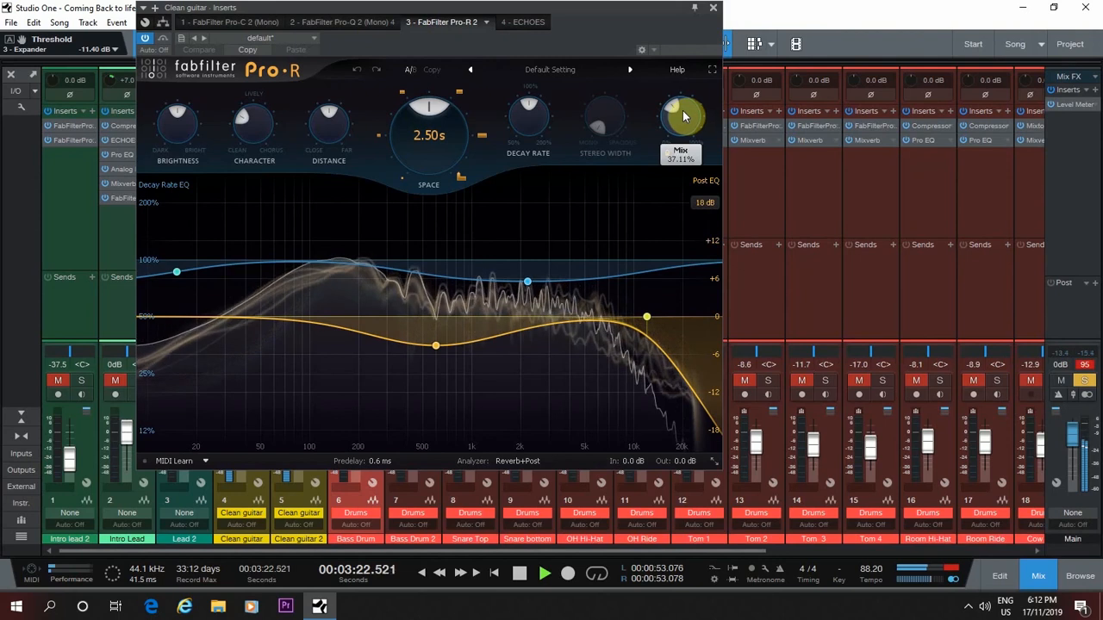
left_click_drag(672, 111, 670, 160)
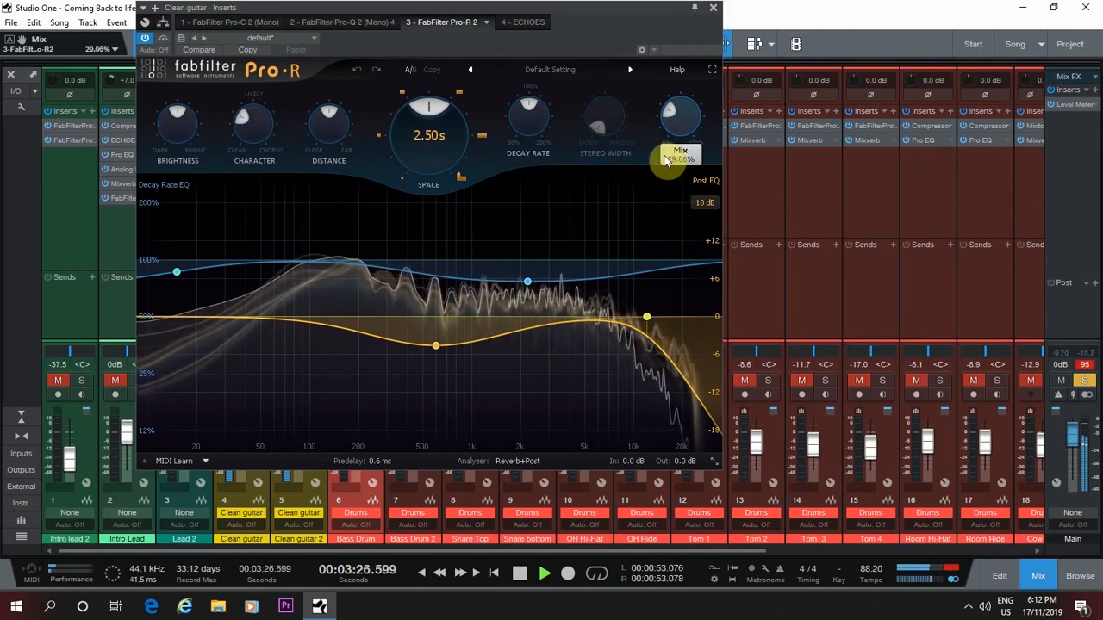
left_click_drag(321, 125, 337, 187)
left_click_drag(417, 145, 431, 173)
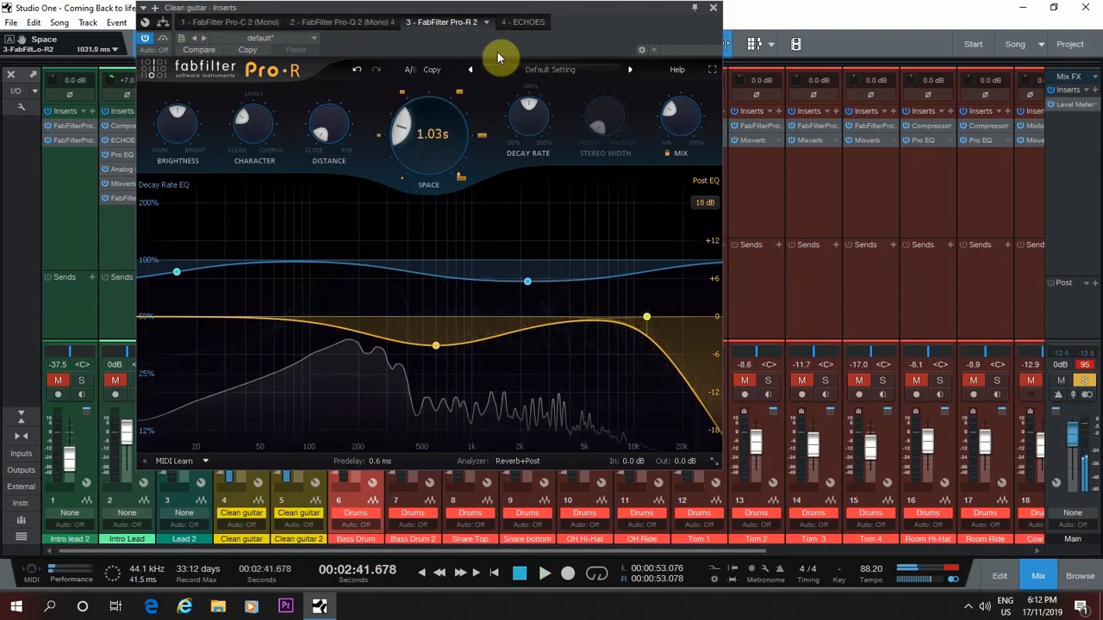
Compare the Clean guitar's sound with ECHOES bypassed and active, then close the inserts window and stop playback
left_click(518, 25)
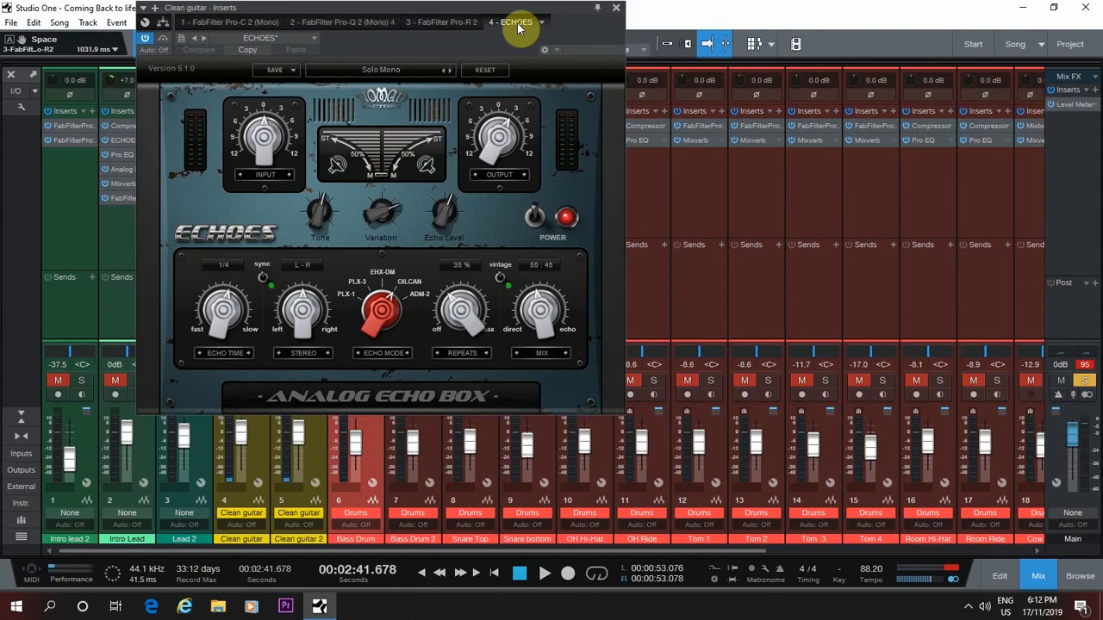
left_click(144, 42)
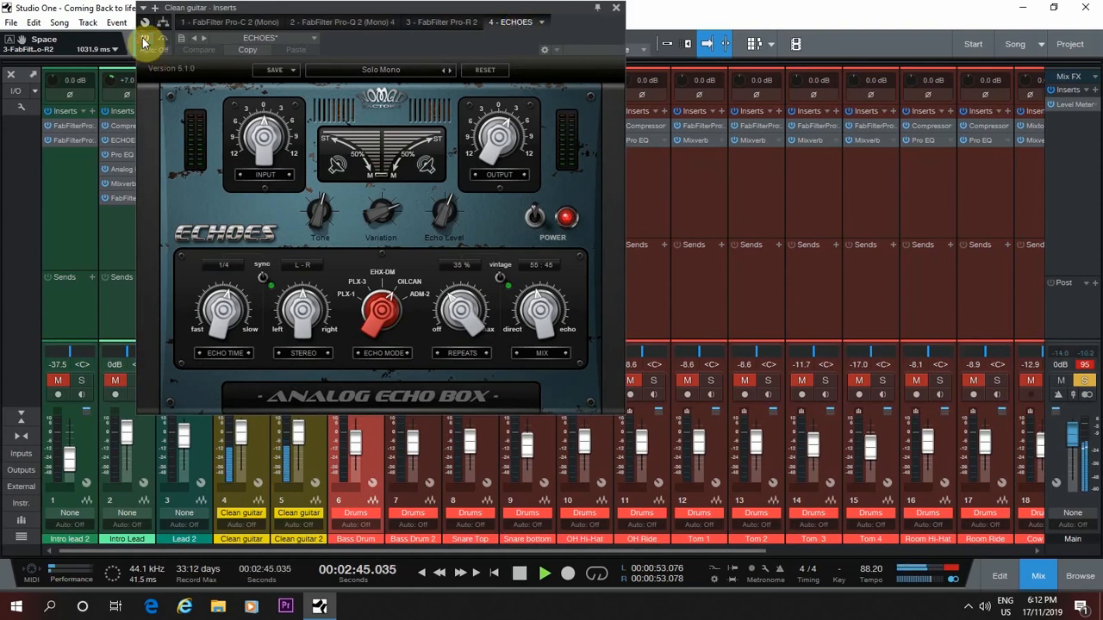
left_click(144, 41)
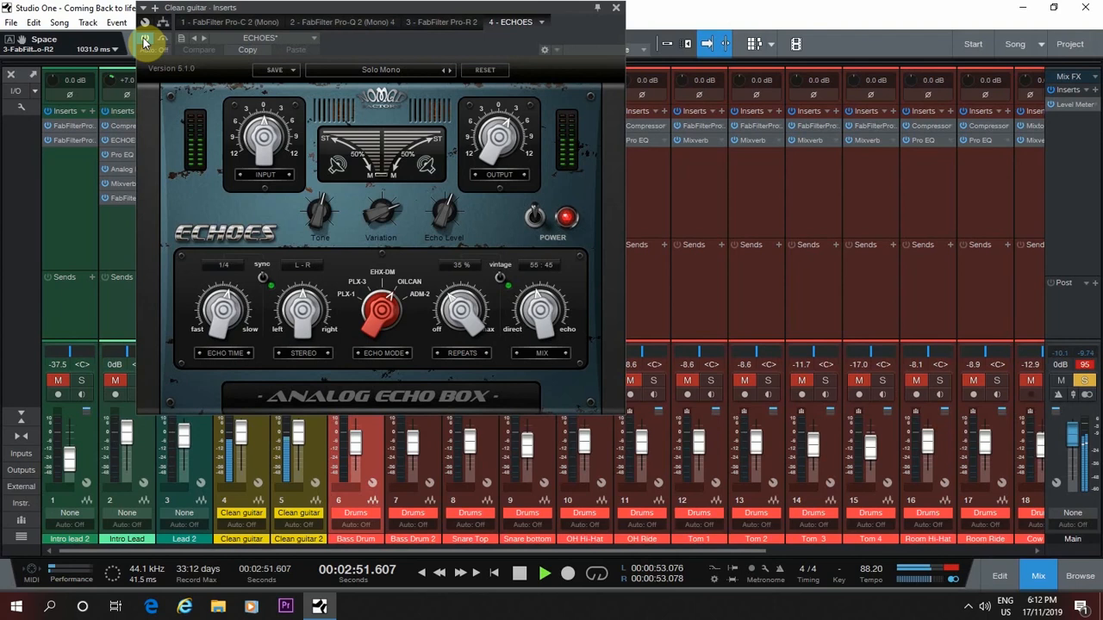
left_click(616, 9)
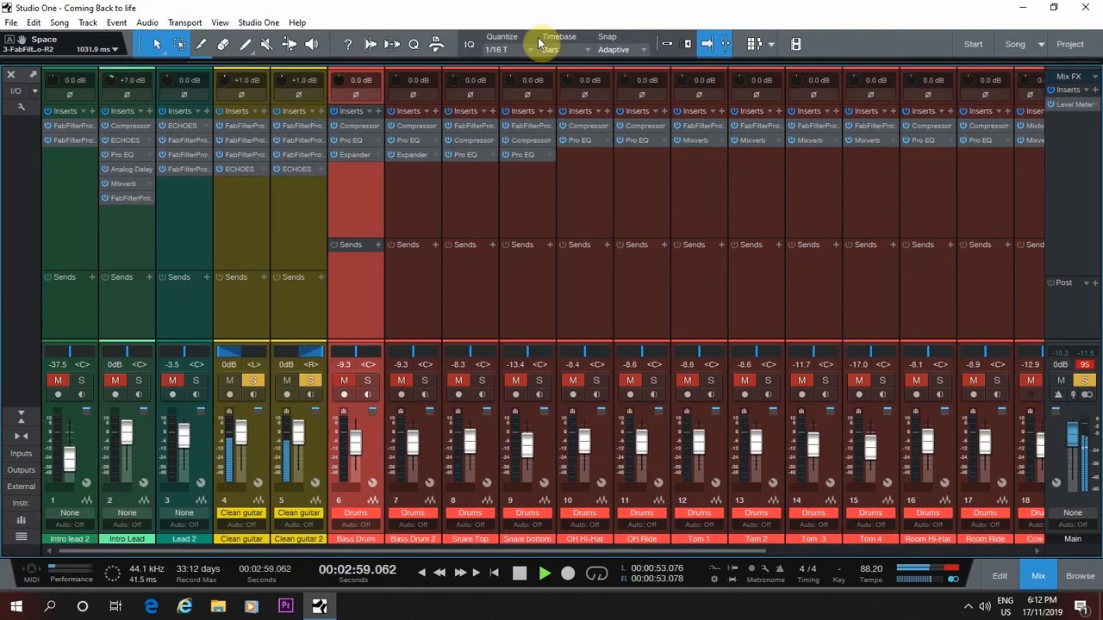
key("space")
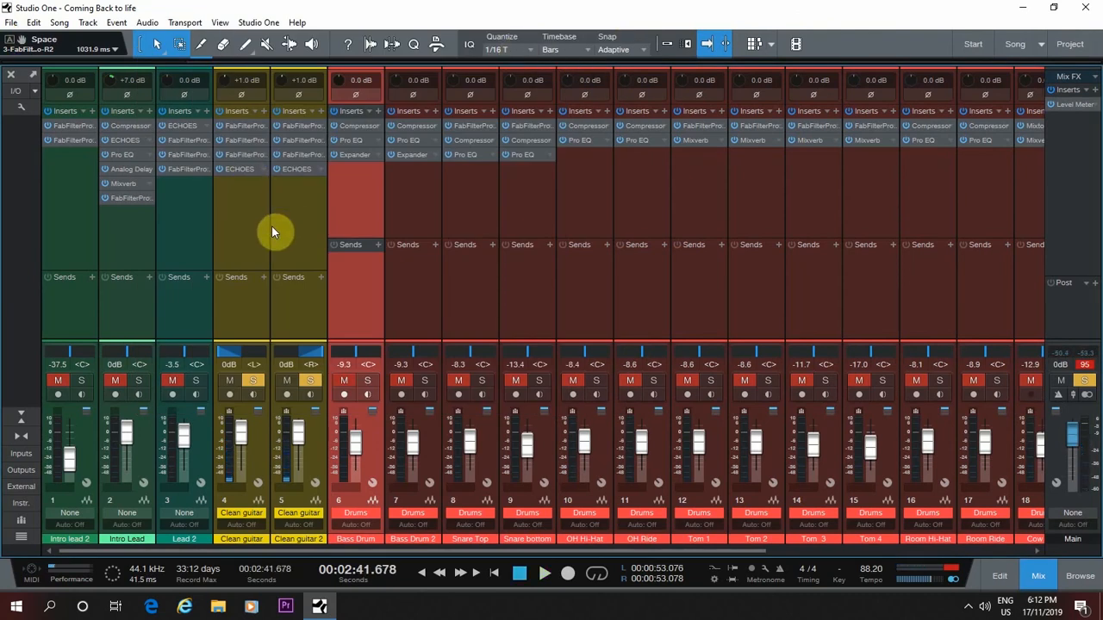
Unsolo both Clean guitar tracks and unmute Intro lead 2
left_click(310, 380)
left_click(252, 380)
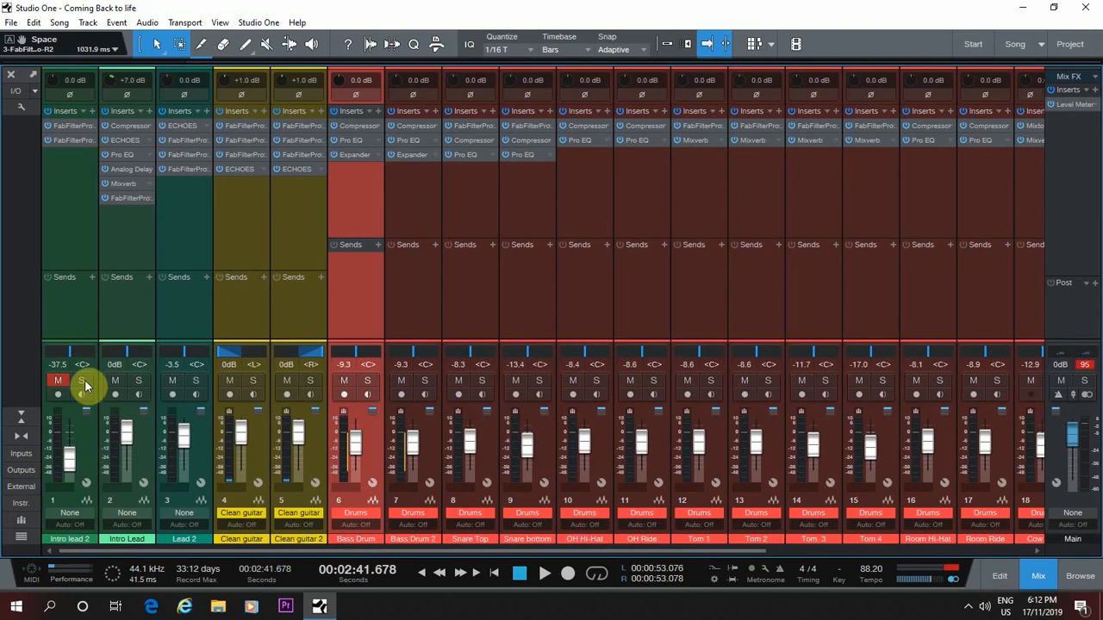
left_click(57, 381)
Play the full mix, reset the main output's clip indicators and stop playback
key("space")
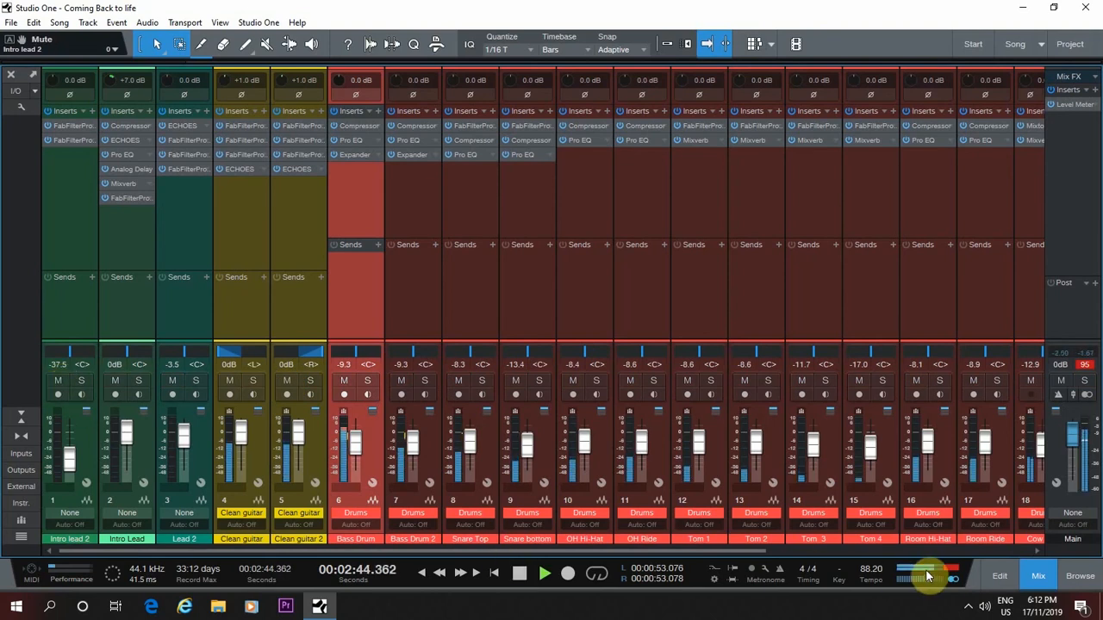
left_click_drag(927, 576, 945, 575)
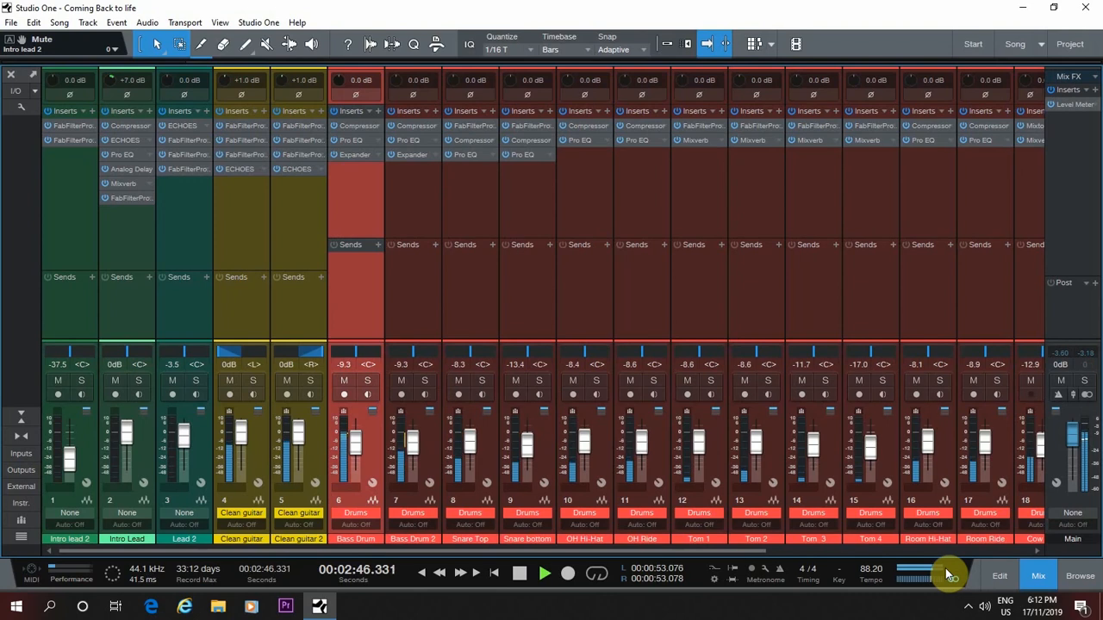
key("space")
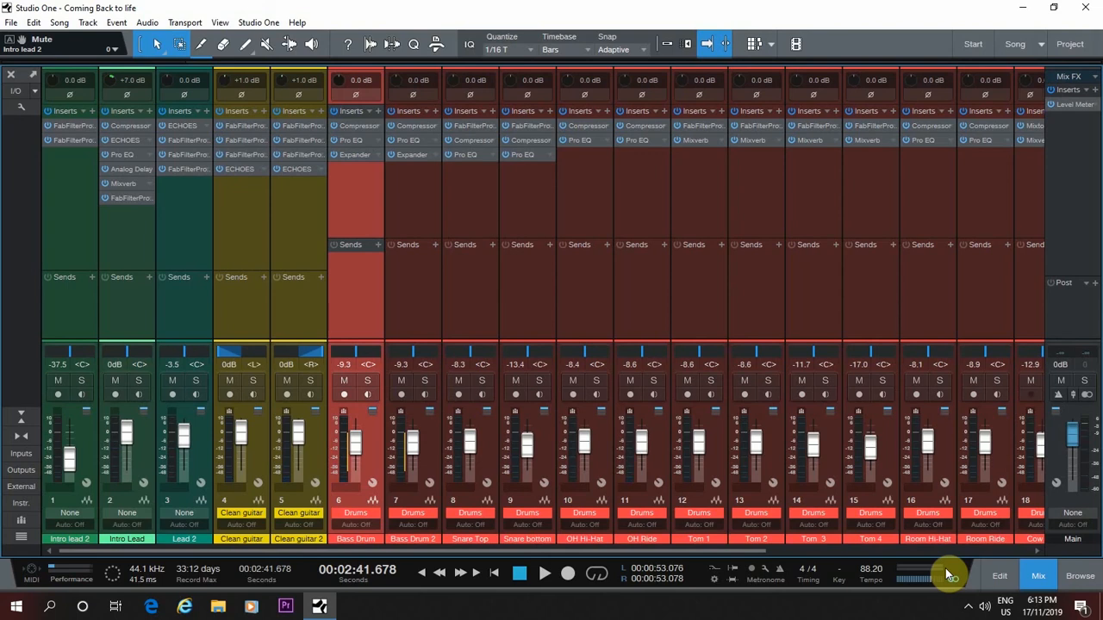
Examine which effects make up the Basic Acoustic and Funk Bass presets in the browser's Guitar FX chains folder
left_click(1082, 579)
left_click(900, 138)
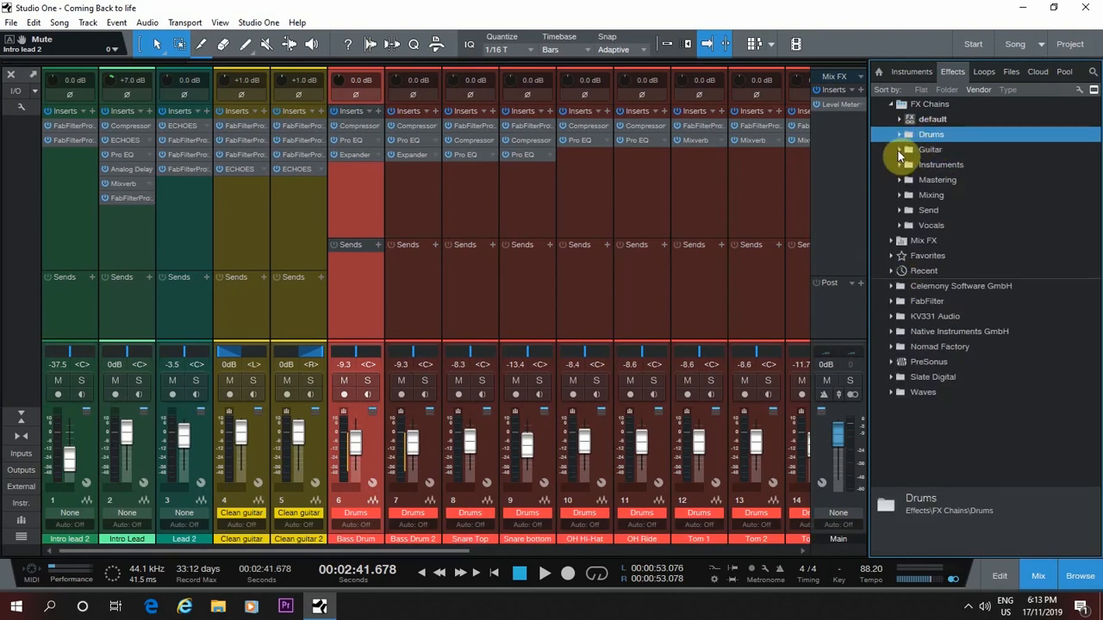
left_click(898, 149)
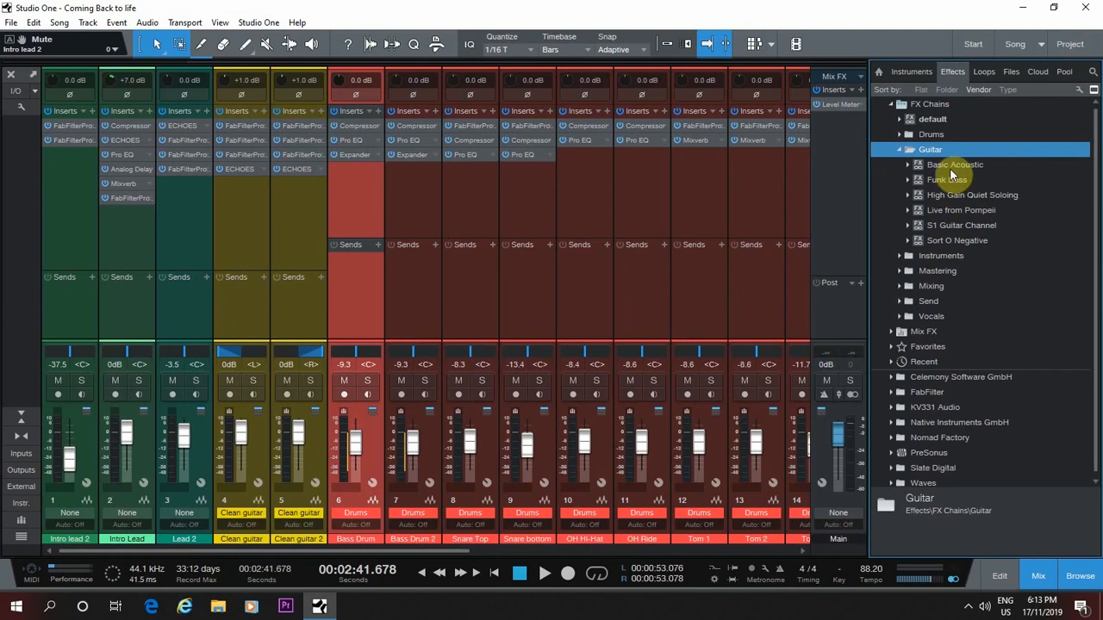
left_click(910, 165)
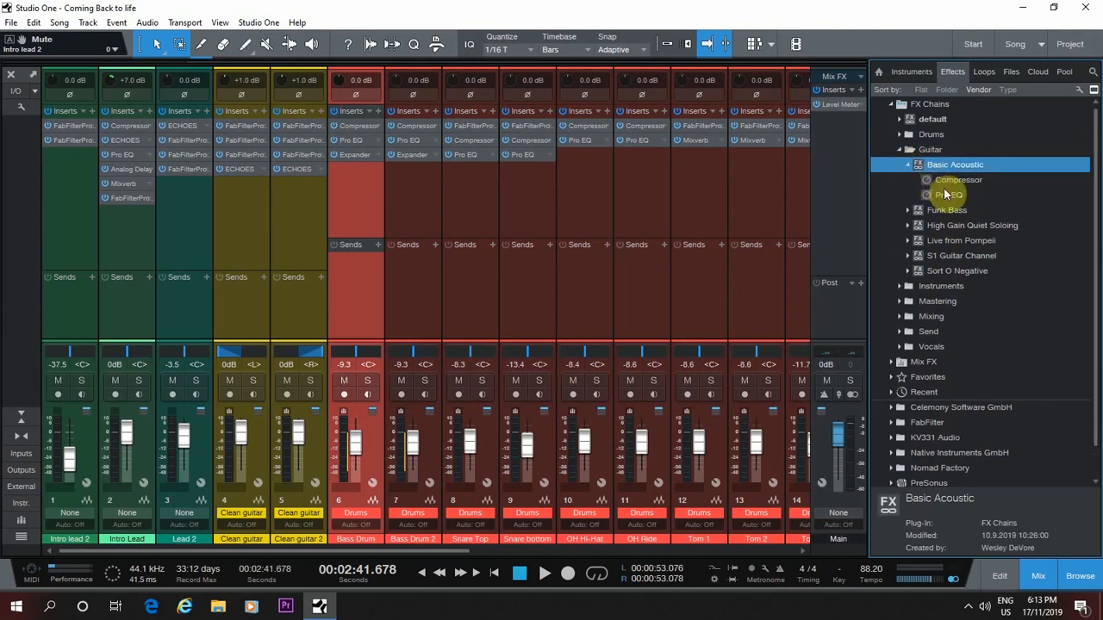
left_click(906, 165)
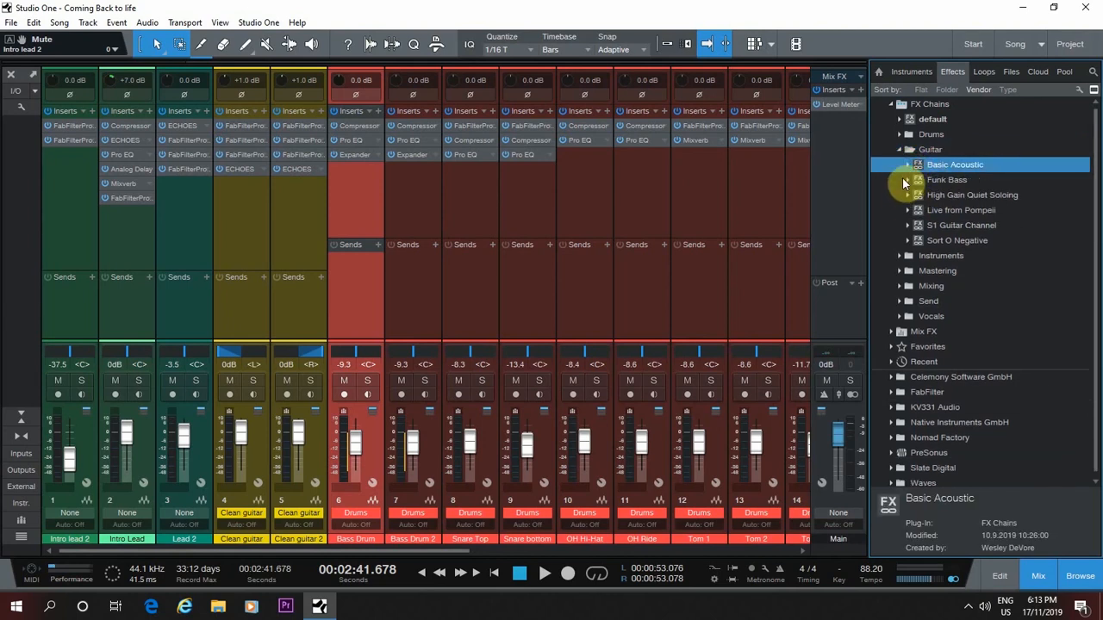
left_click(908, 181)
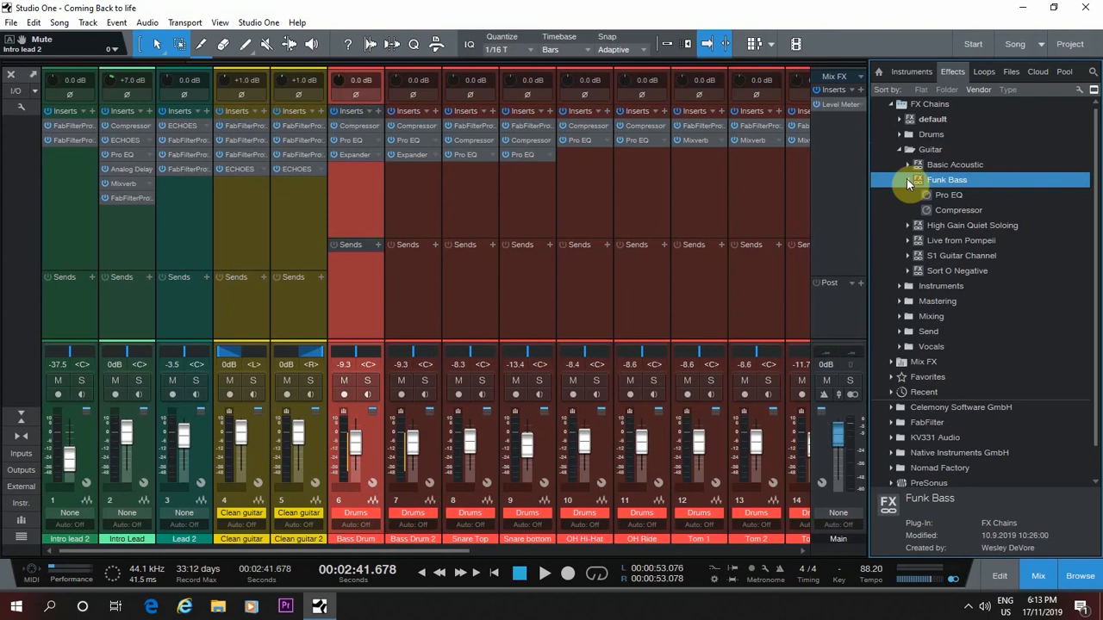
left_click(907, 181)
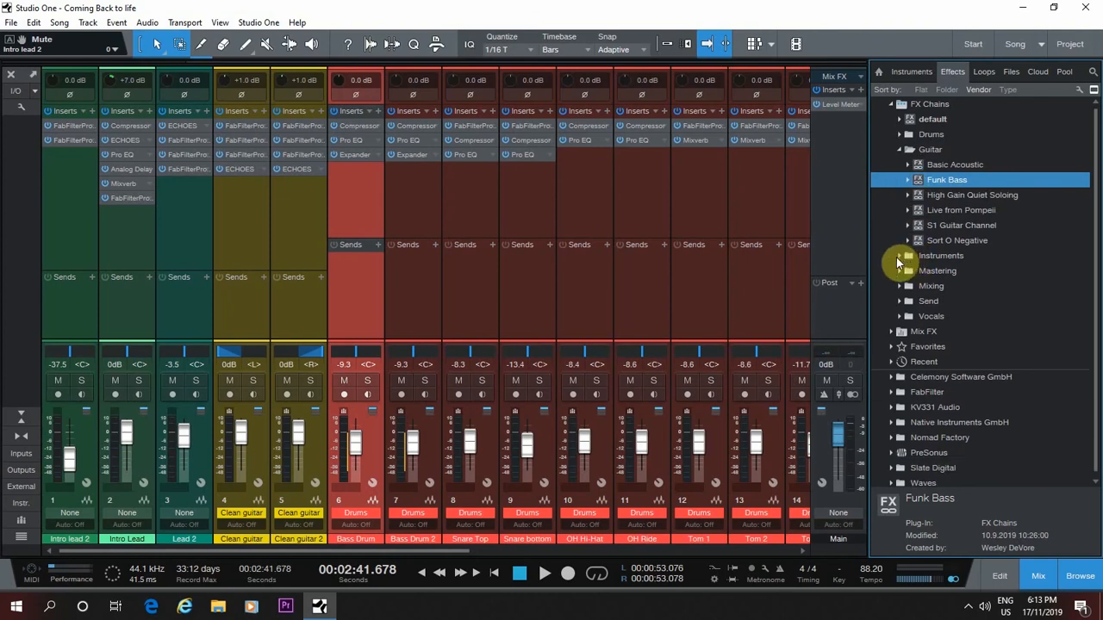
Examine the effects in the Easy Does it, Clarity and Boost the Beat presets of the Mastering FX chains, and close the browser
left_click(899, 270)
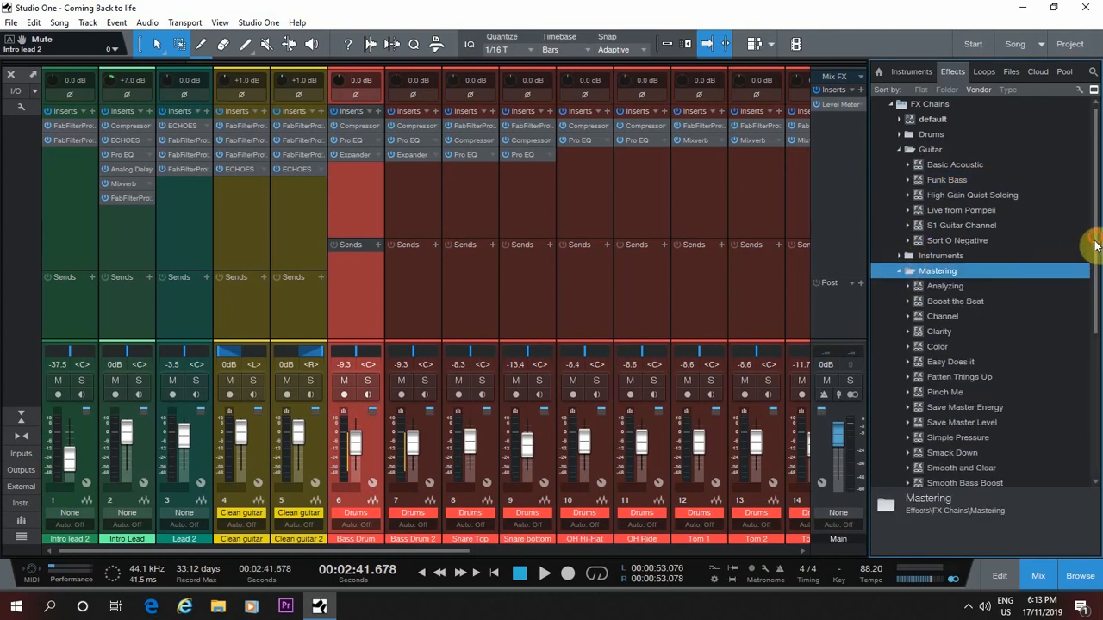
left_click_drag(1091, 239, 1091, 274)
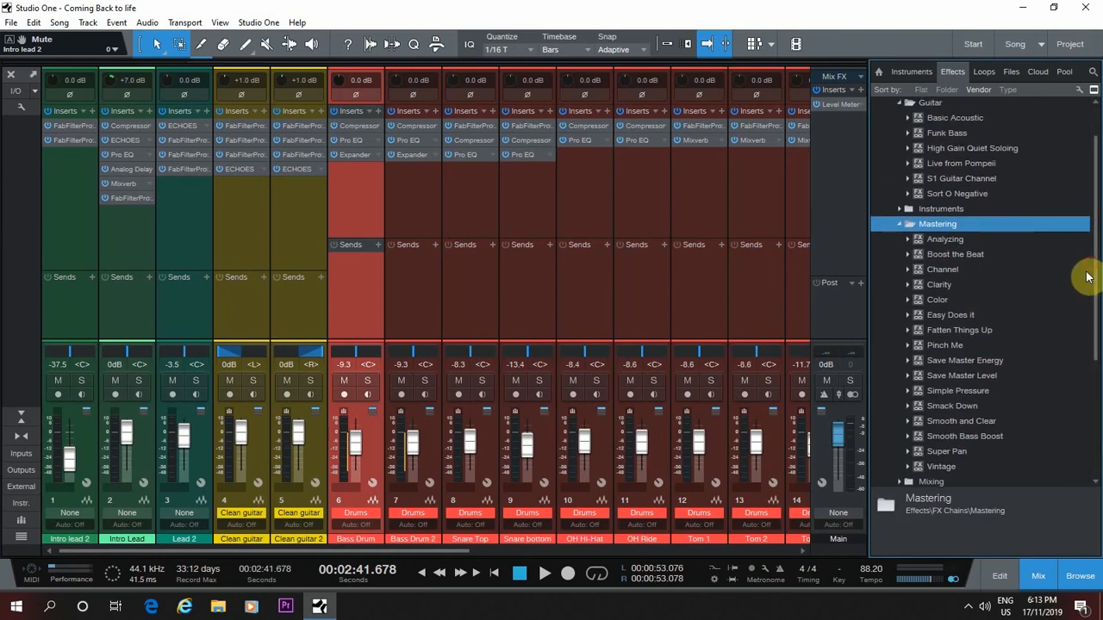
left_click(908, 316)
left_click(908, 313)
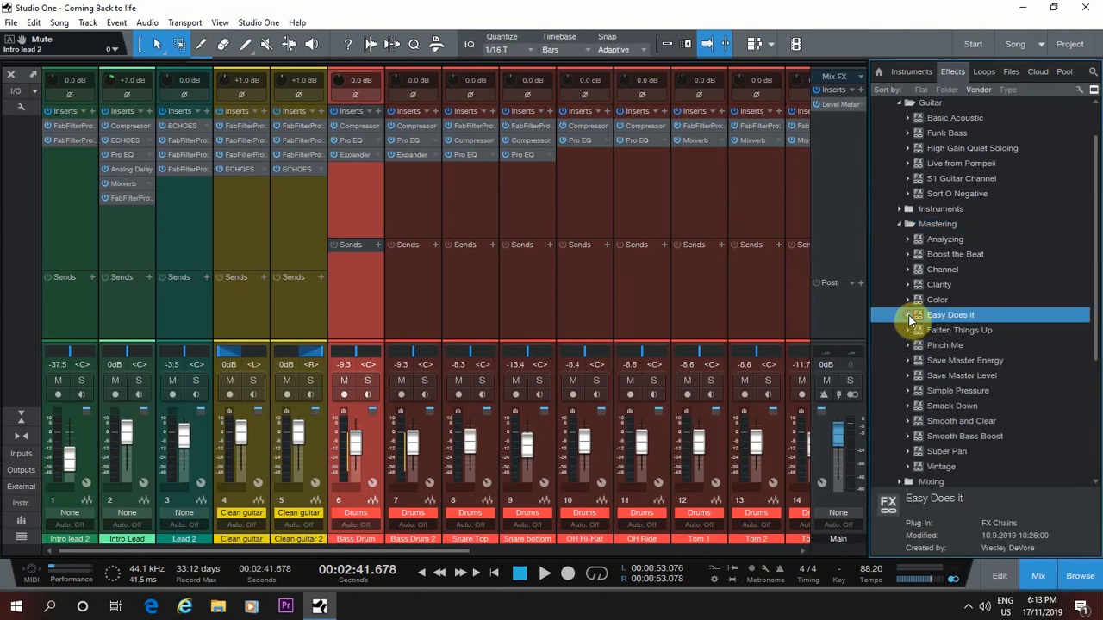
left_click(909, 284)
left_click(909, 284)
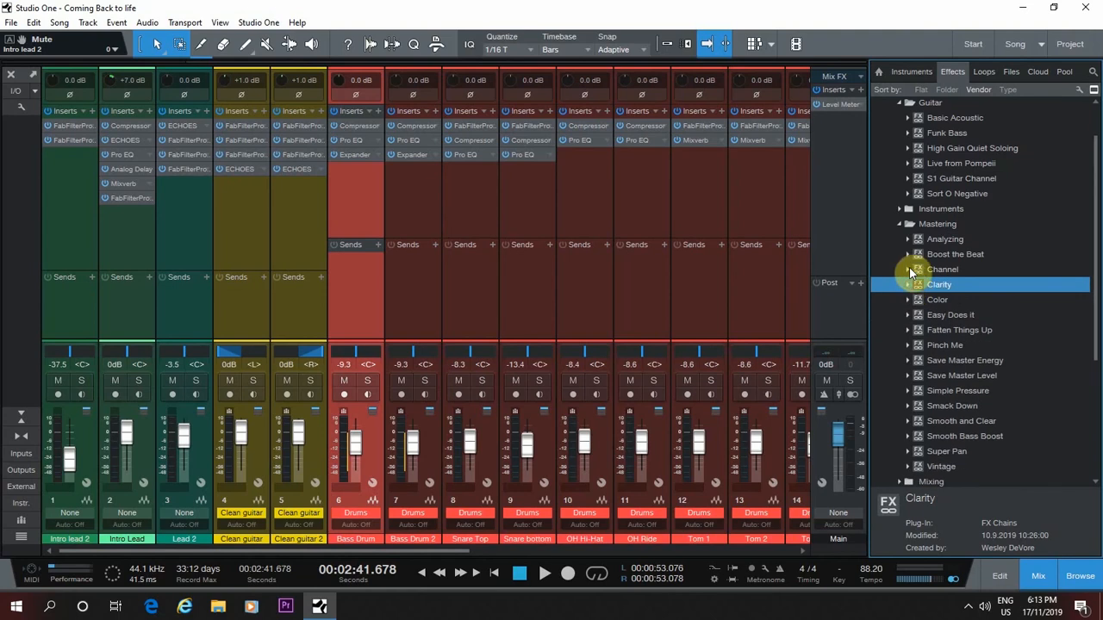
left_click(909, 256)
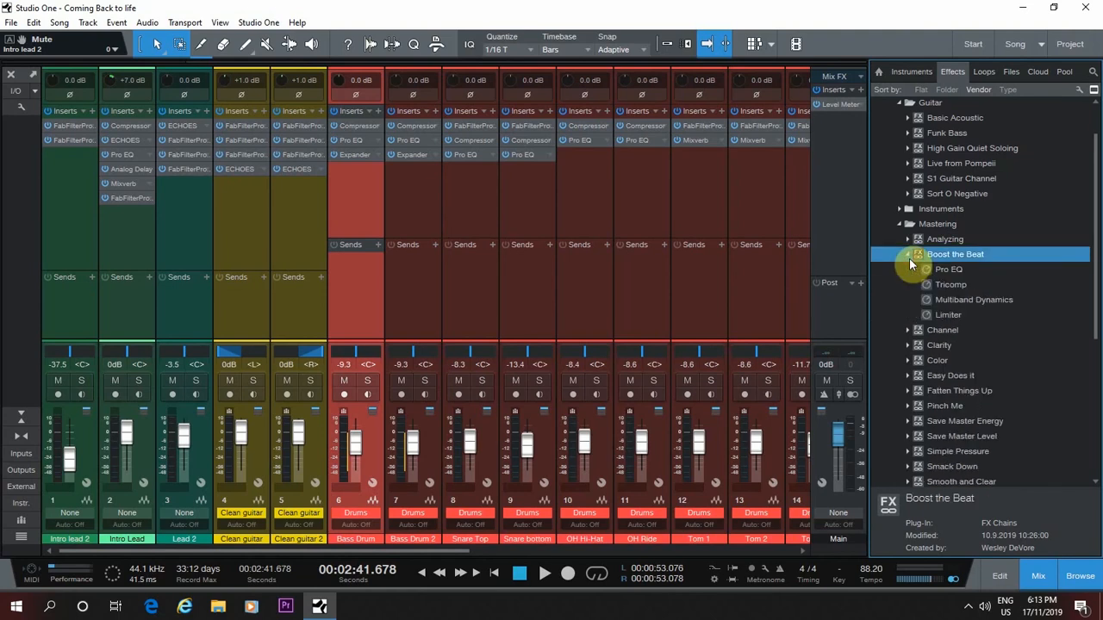
left_click(909, 256)
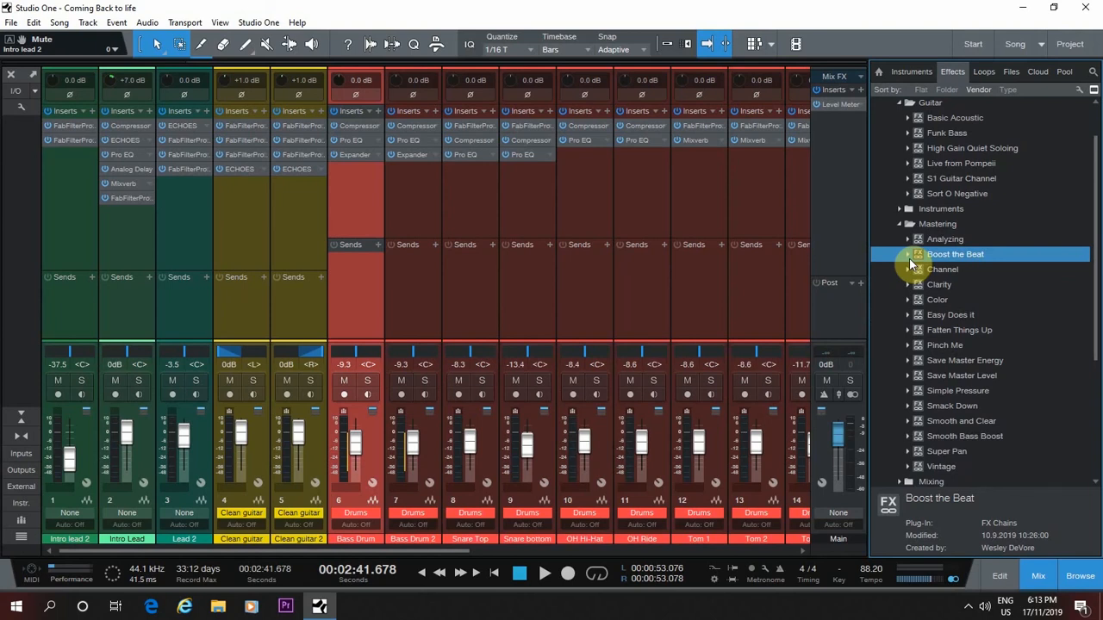
left_click(1073, 578)
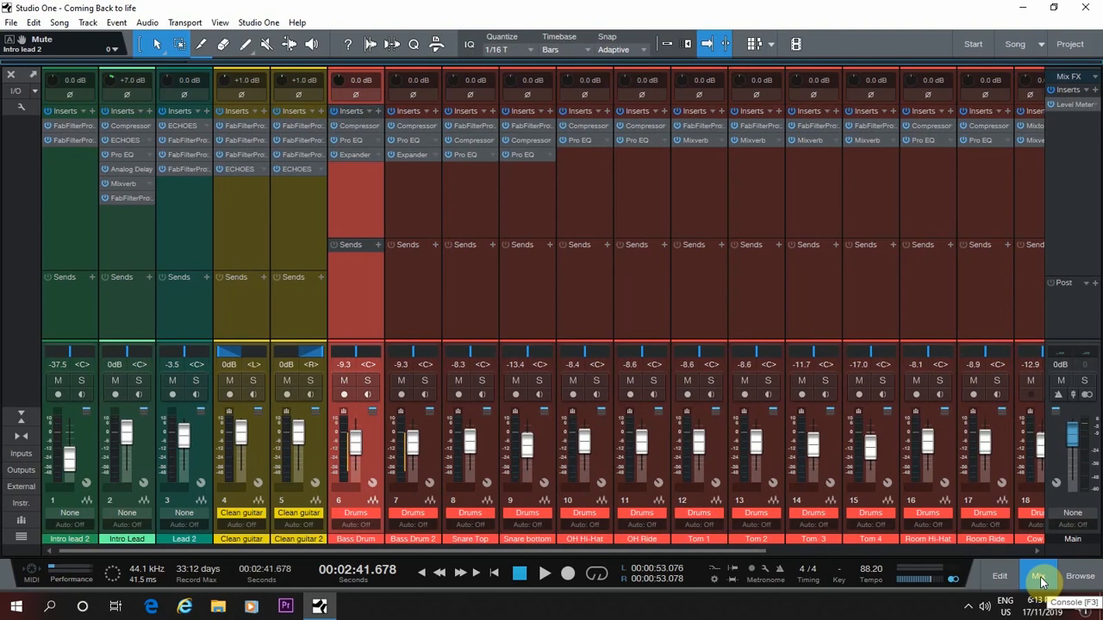